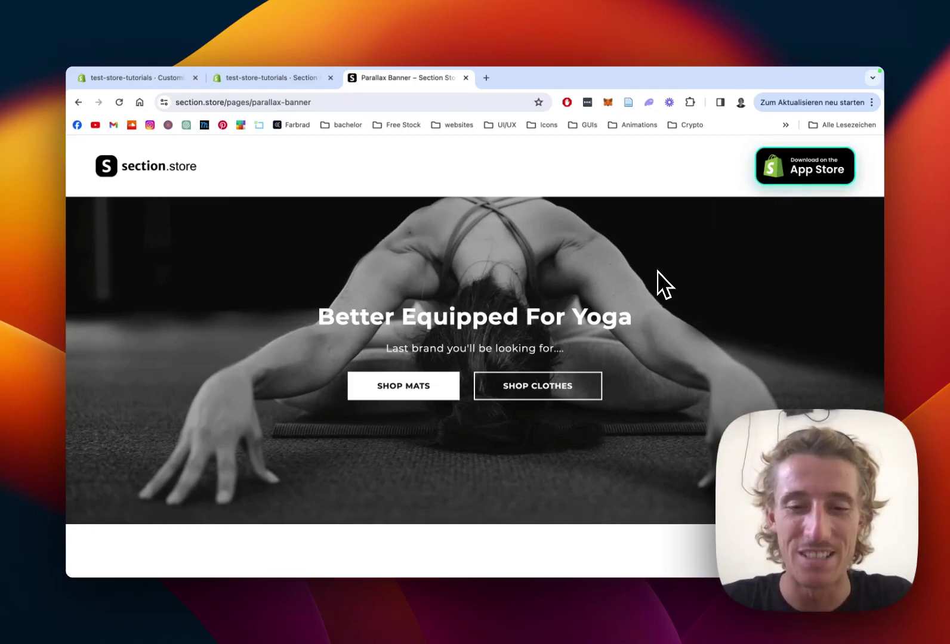
Switch to the Section Store app in the Shopify admin
{"action": "scroll", "coordinate": [656, 270], "scroll_direction": "down", "scroll_amount": 2}
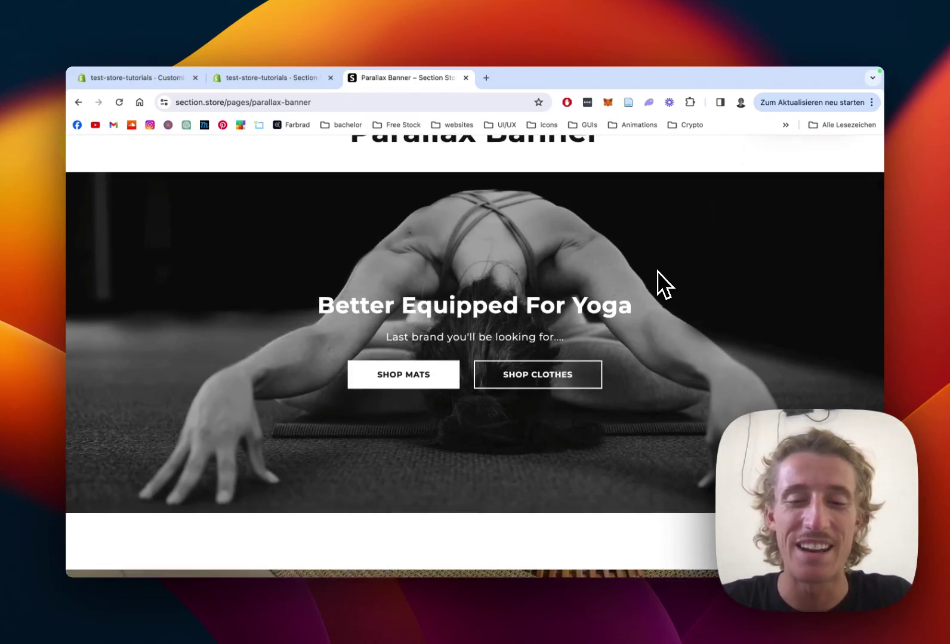
{"action": "scroll", "coordinate": [686, 224], "scroll_direction": "down", "scroll_amount": 10}
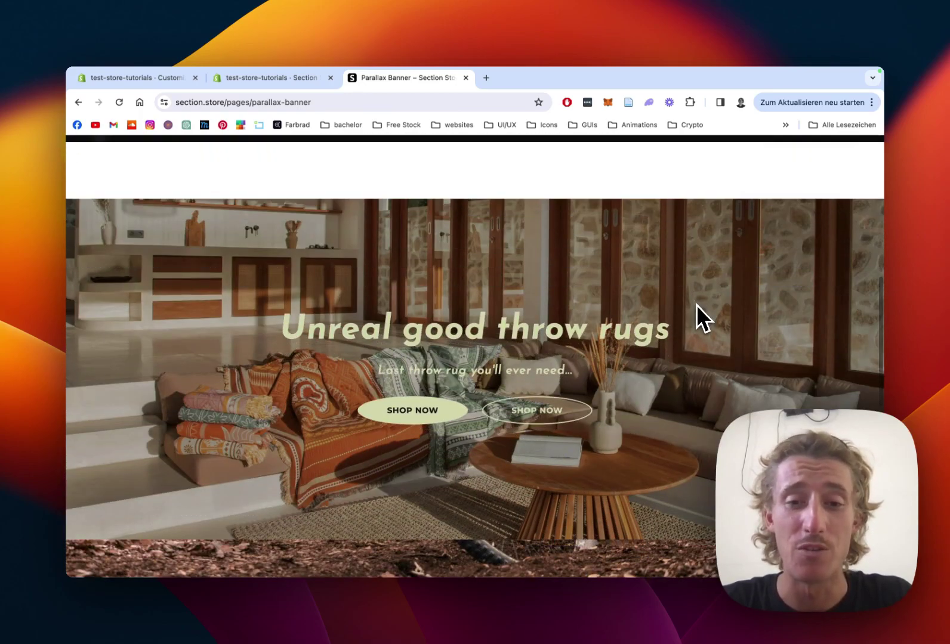
{"action": "scroll", "coordinate": [697, 304], "scroll_direction": "down", "scroll_amount": 4}
{"action": "scroll", "coordinate": [697, 305], "scroll_direction": "up", "scroll_amount": 4}
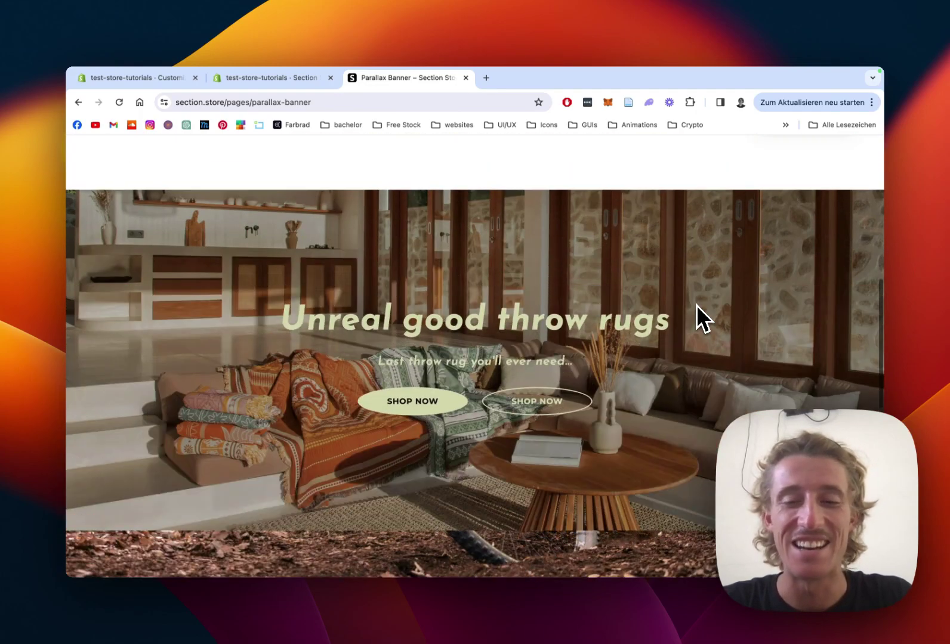
{"action": "scroll", "coordinate": [697, 305], "scroll_direction": "up", "scroll_amount": 1}
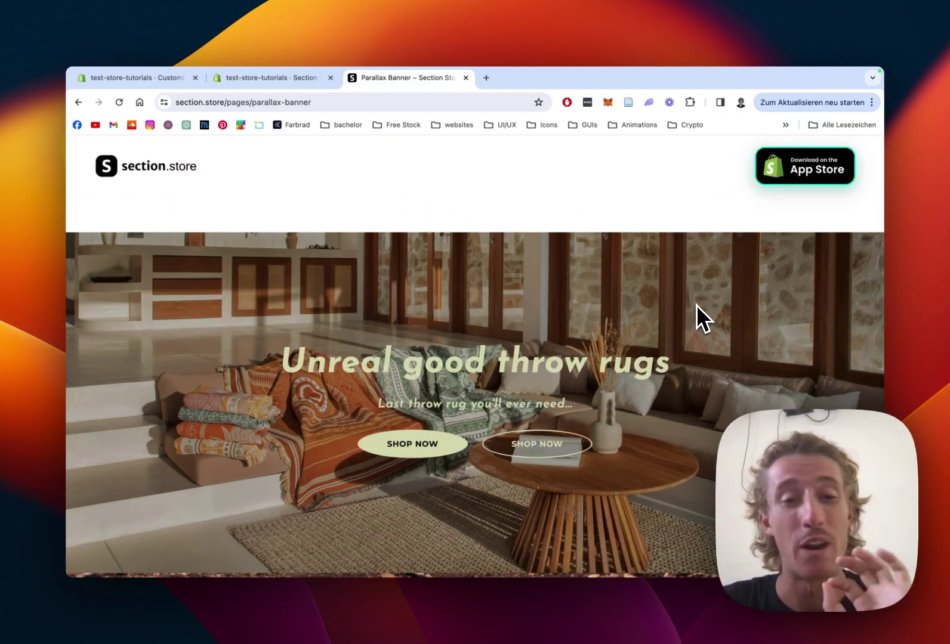
{"action": "scroll", "coordinate": [696, 305], "scroll_direction": "up", "scroll_amount": 7}
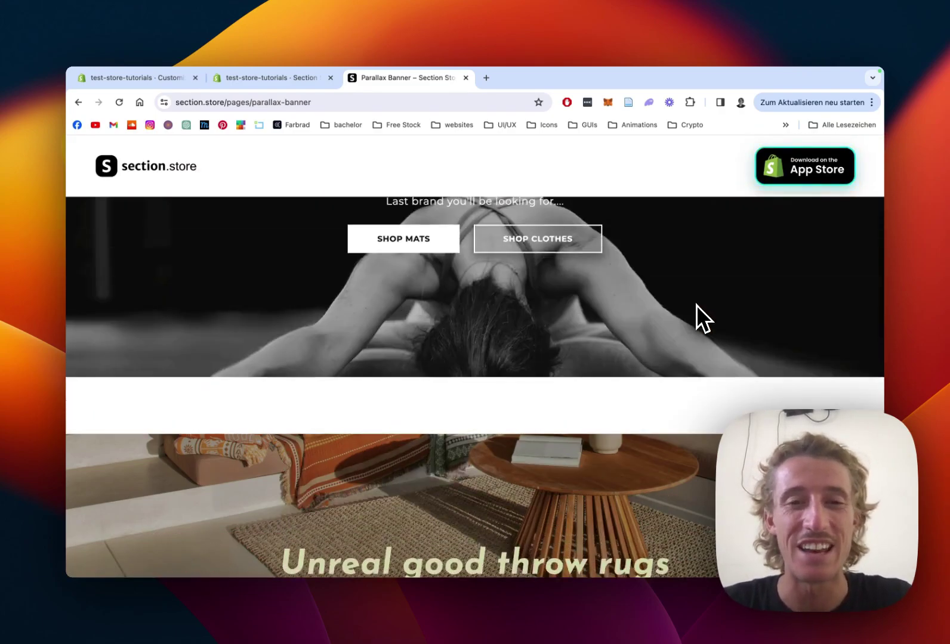
{"action": "scroll", "coordinate": [741, 366], "scroll_direction": "up", "scroll_amount": 1}
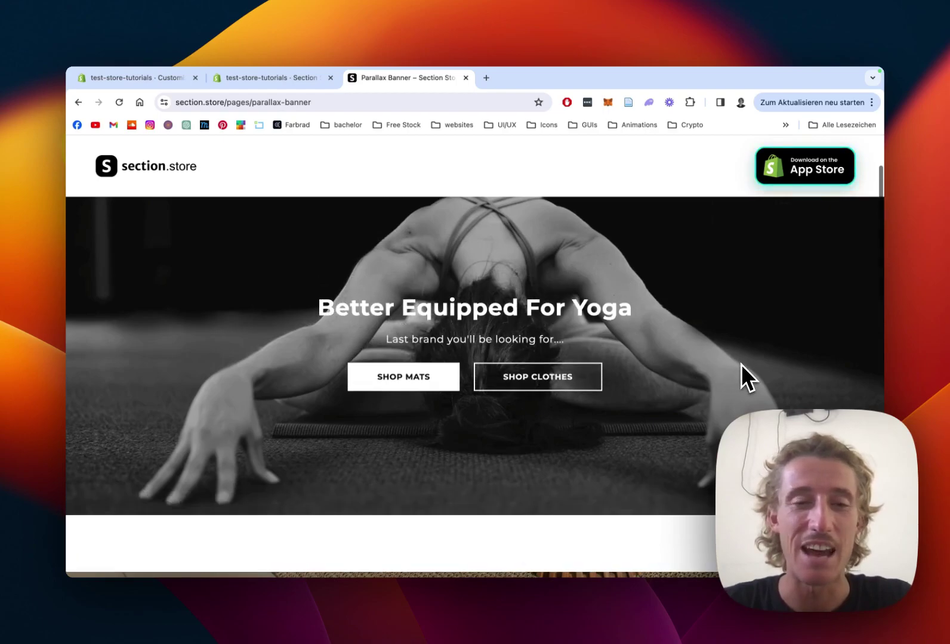
{"action": "scroll", "coordinate": [676, 277], "scroll_direction": "up", "scroll_amount": 1}
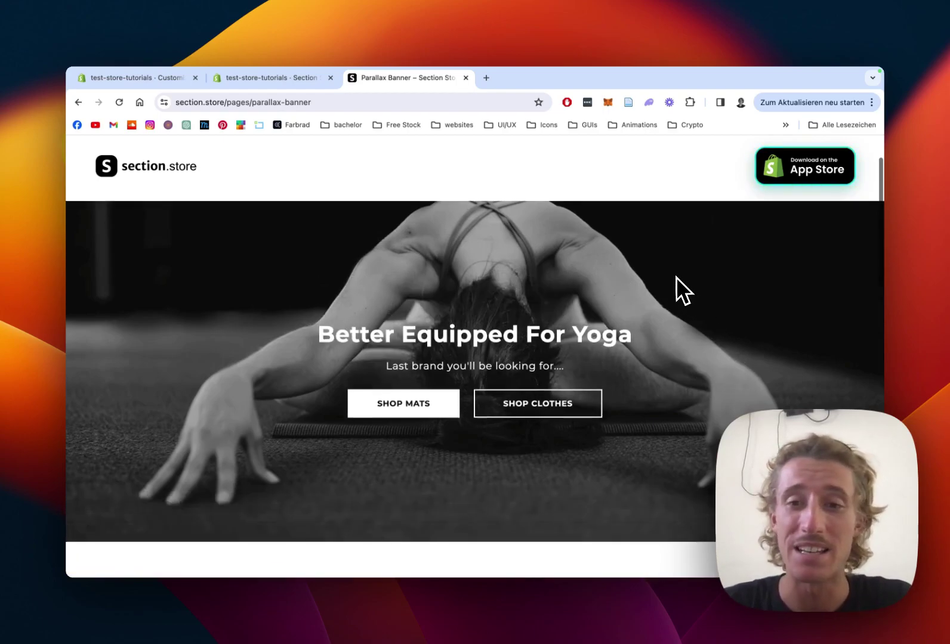
{"action": "scroll", "coordinate": [676, 277], "scroll_direction": "up", "scroll_amount": 1}
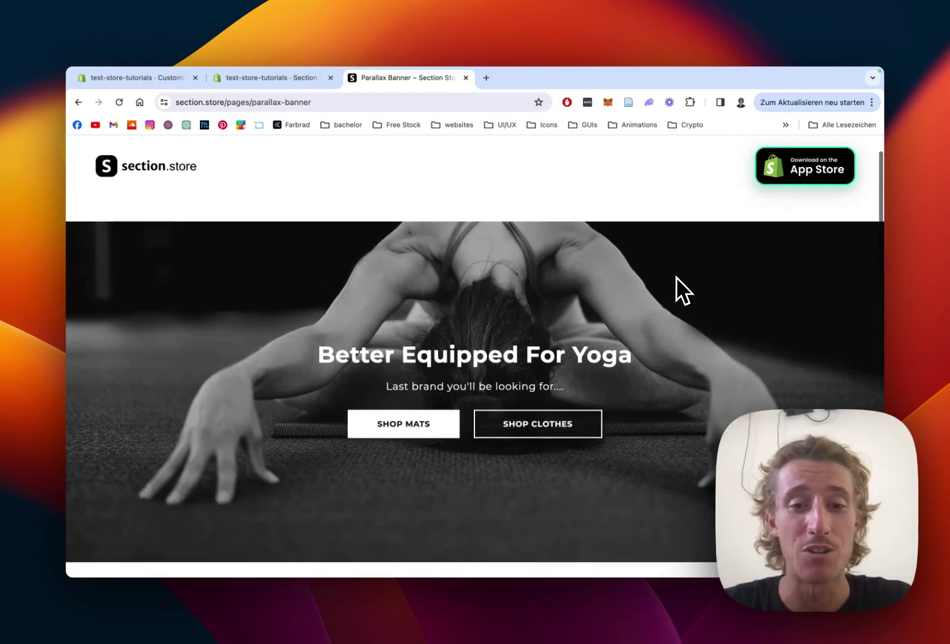
{"action": "scroll", "coordinate": [669, 307], "scroll_direction": "down", "scroll_amount": 2}
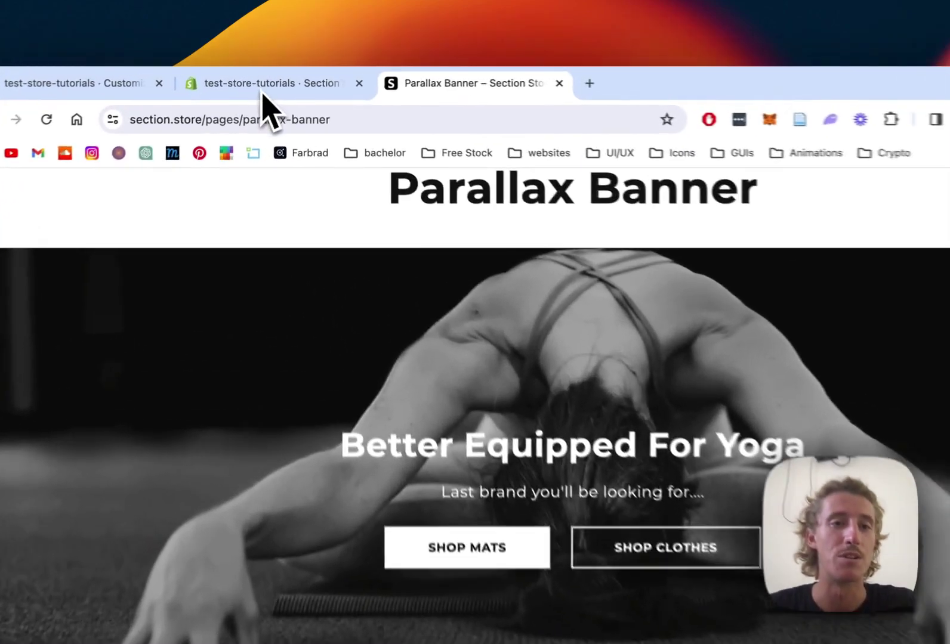
{"action": "left_click", "coordinate": [262, 82]}
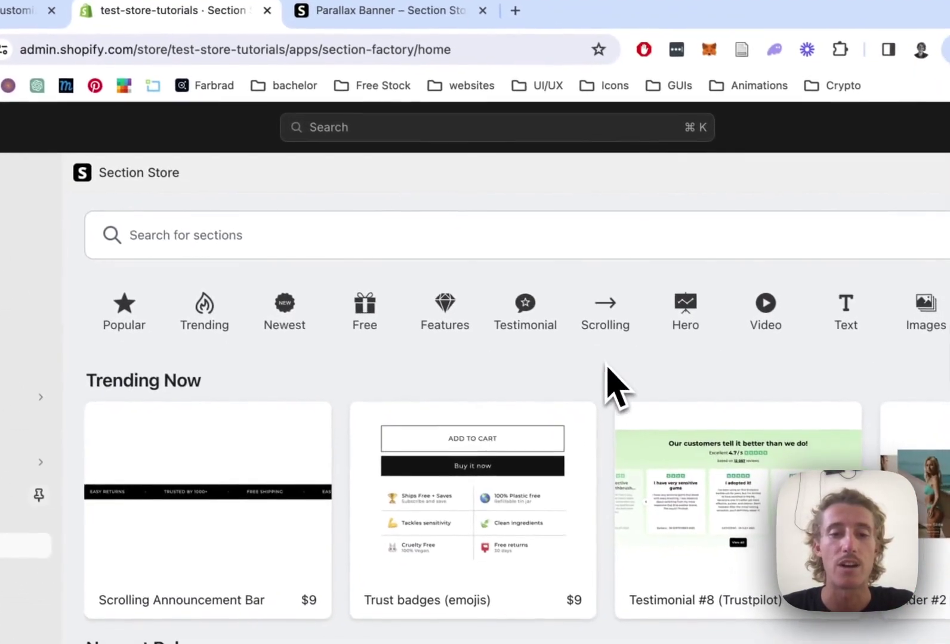
Preview the free Parallax Banner section's details, then go to My Sections
{"action": "scroll", "coordinate": [702, 444], "scroll_direction": "down", "scroll_amount": 2}
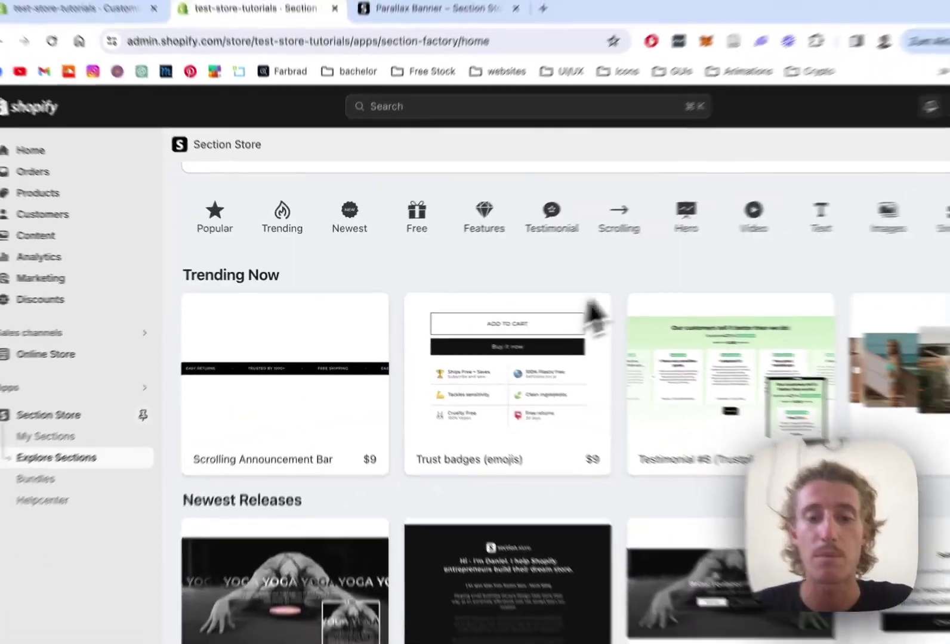
{"action": "scroll", "coordinate": [603, 358], "scroll_direction": "down", "scroll_amount": 3}
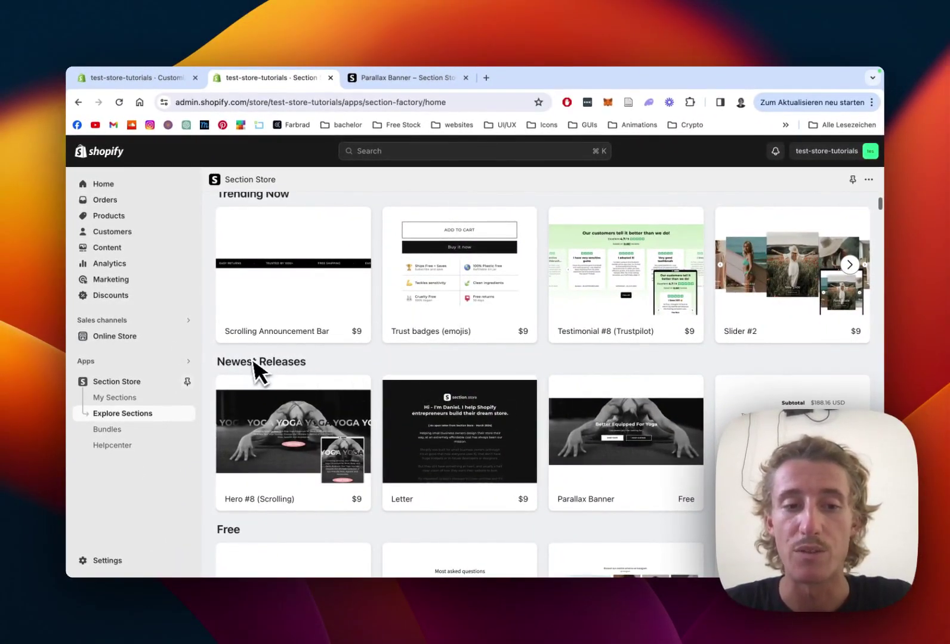
{"action": "scroll", "coordinate": [588, 406], "scroll_direction": "down", "scroll_amount": 1}
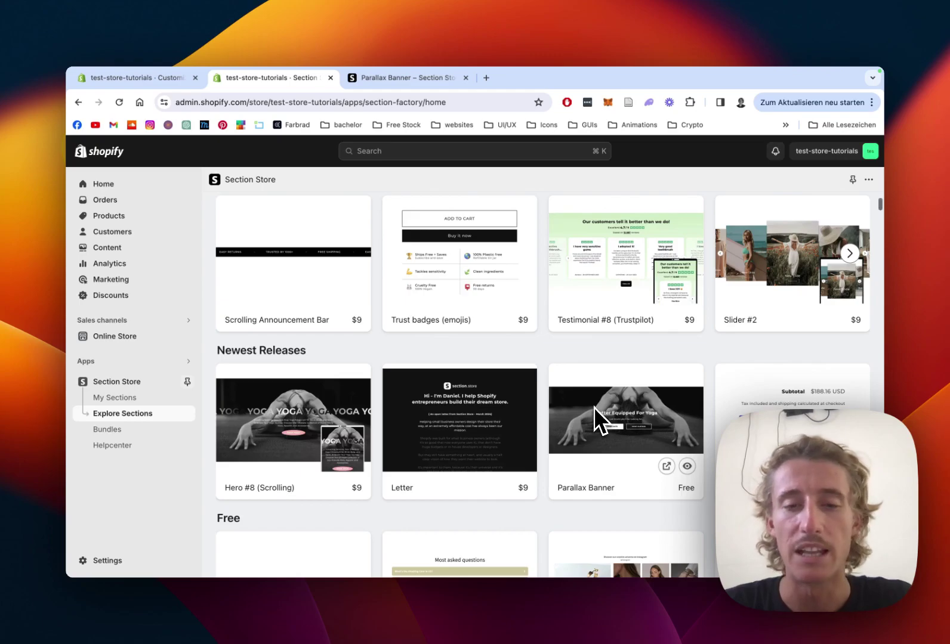
{"action": "scroll", "coordinate": [596, 414], "scroll_direction": "up", "scroll_amount": 5}
{"action": "scroll", "coordinate": [592, 392], "scroll_direction": "down", "scroll_amount": 3}
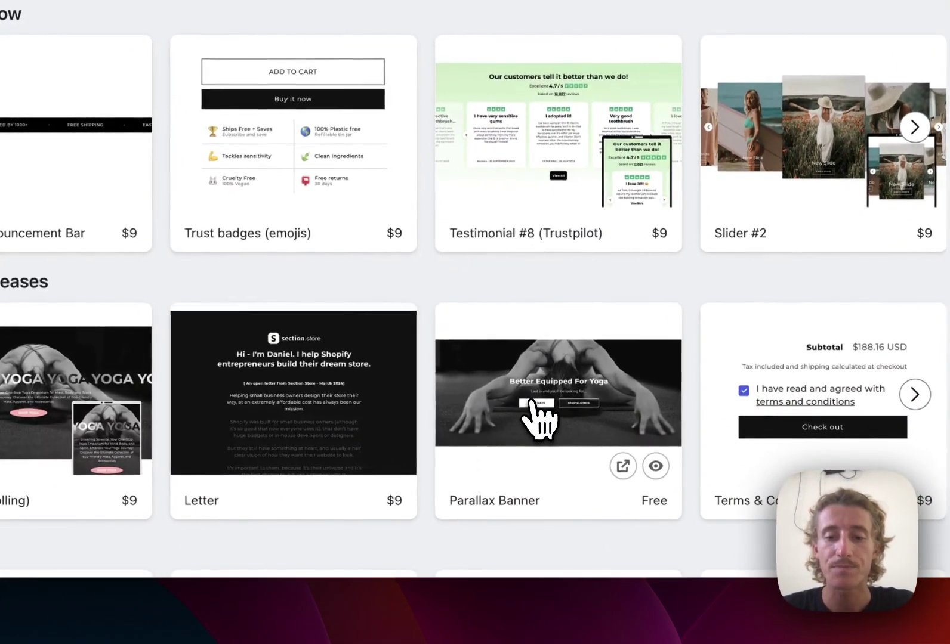
{"action": "left_click", "coordinate": [533, 407]}
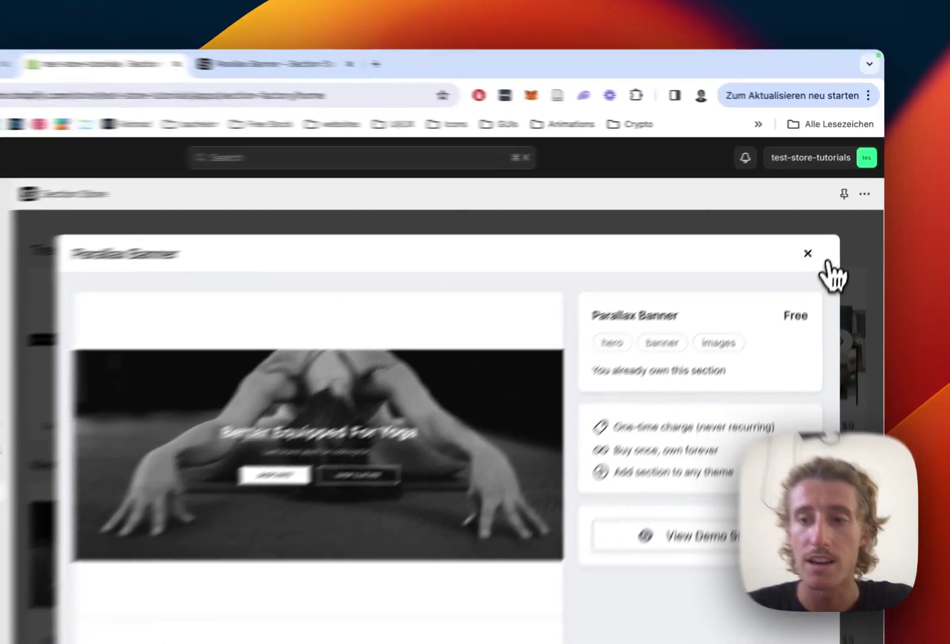
{"action": "left_click", "coordinate": [824, 226]}
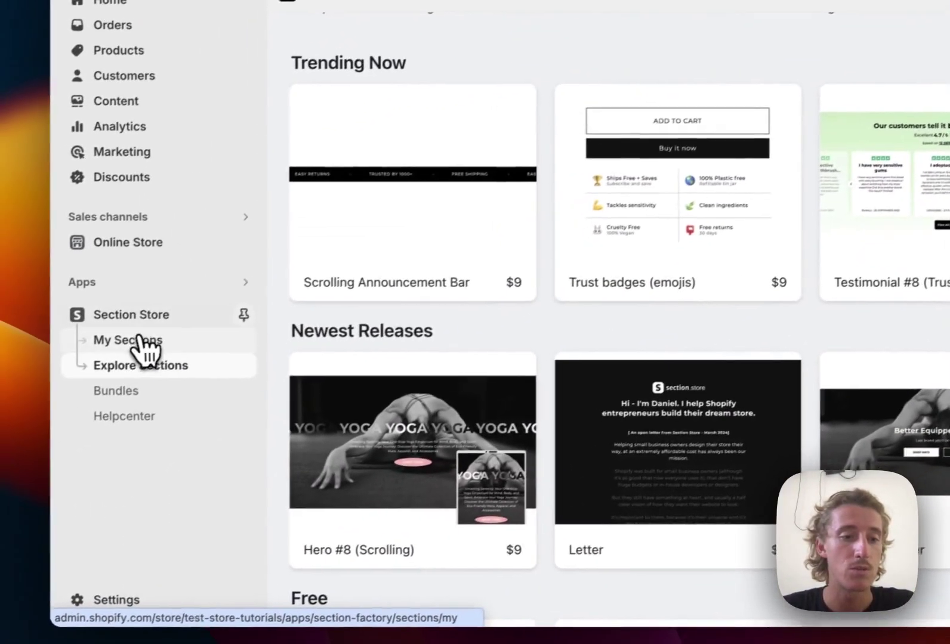
{"action": "left_click", "coordinate": [139, 337]}
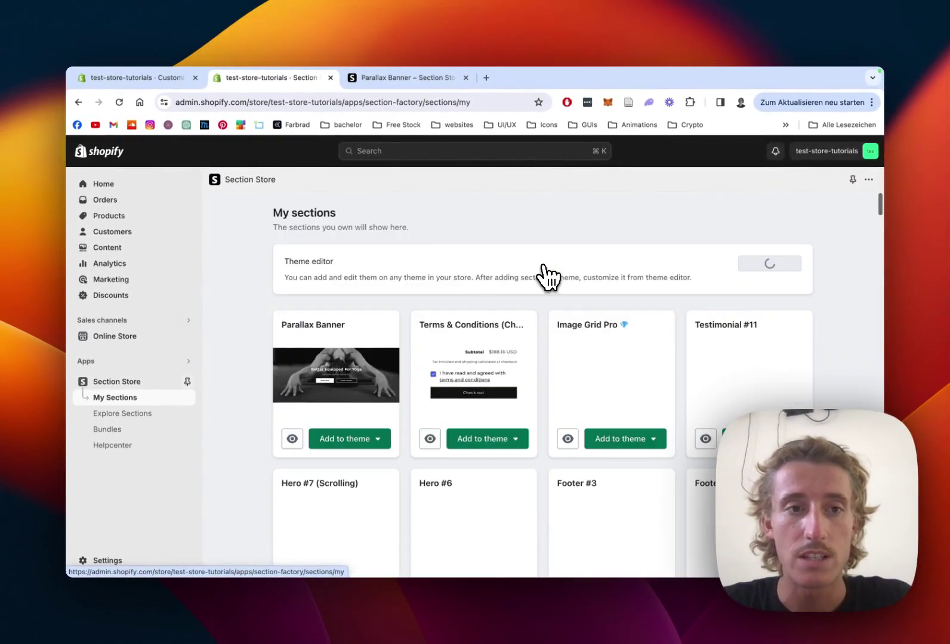
Check Add to theme for Parallax Banner, then customize Updated copy of Dawn (Live)
{"action": "scroll", "coordinate": [547, 276], "scroll_direction": "down", "scroll_amount": 1}
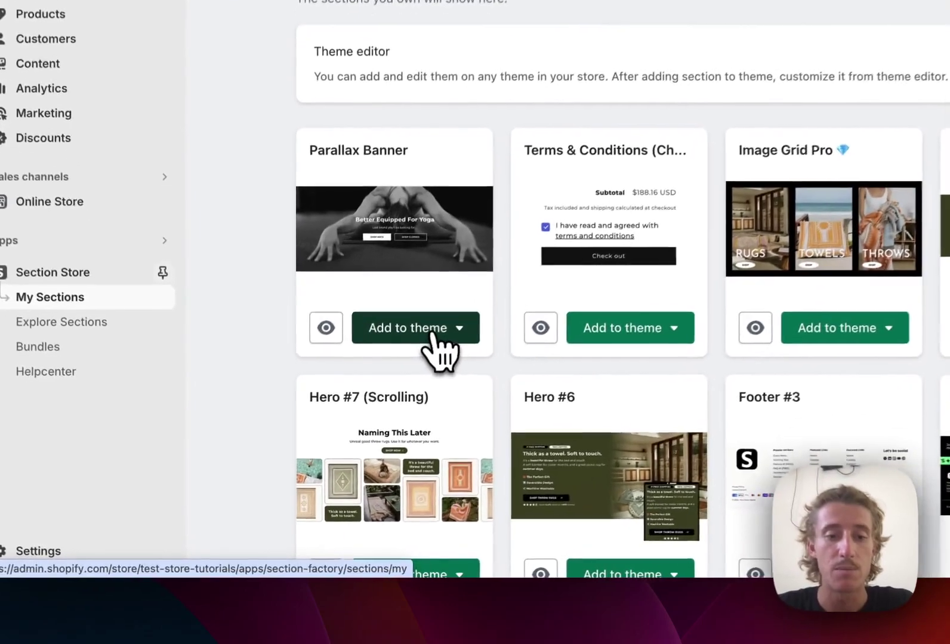
{"action": "left_click", "coordinate": [441, 328]}
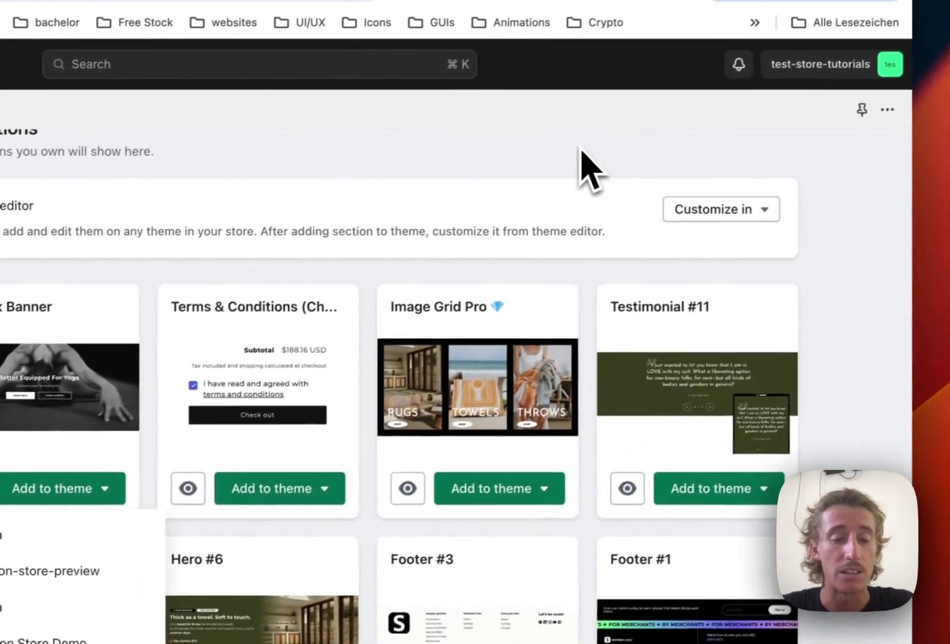
{"action": "left_click", "coordinate": [940, 1]}
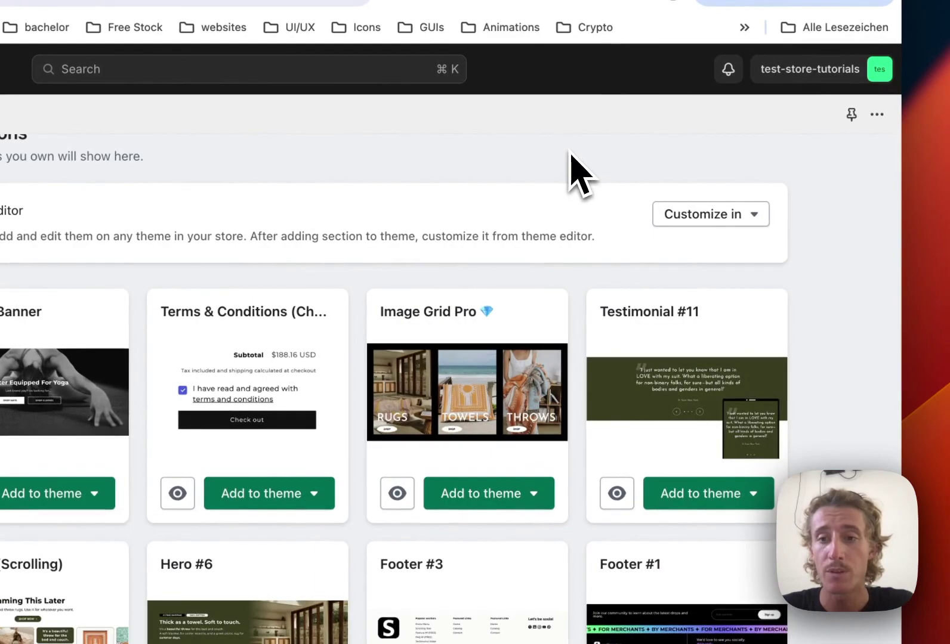
{"action": "left_click", "coordinate": [703, 215]}
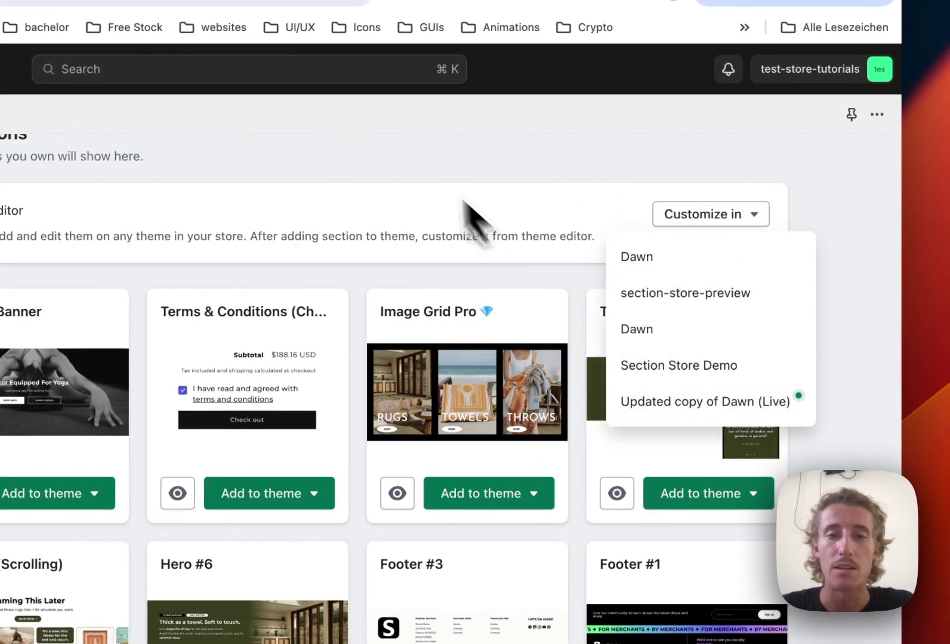
{"action": "left_click", "coordinate": [407, 159]}
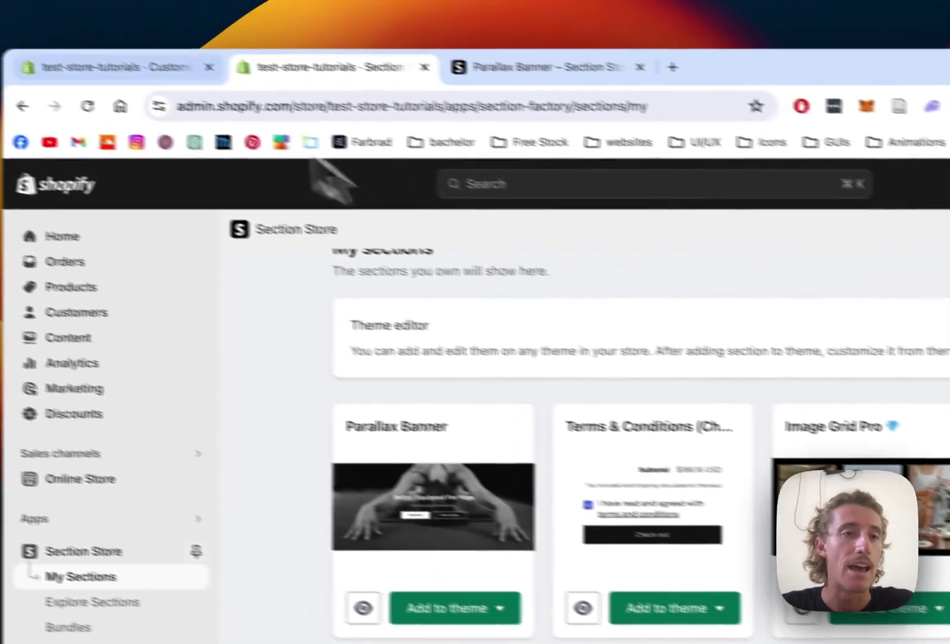
Remove the SS - Parallax Banner section from the Dawn home page template
{"action": "left_click", "coordinate": [125, 65]}
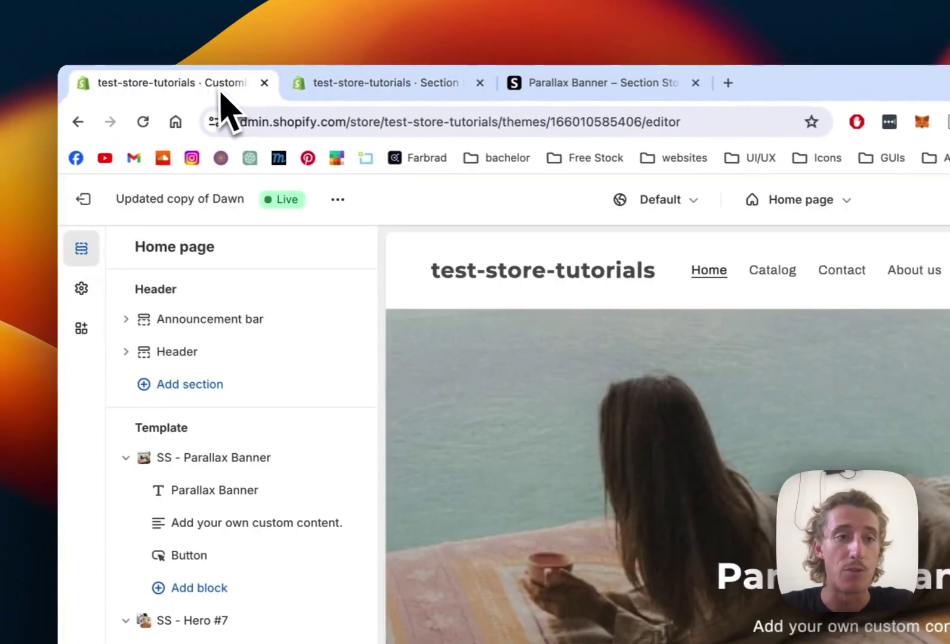
{"action": "scroll", "coordinate": [689, 434], "scroll_direction": "down", "scroll_amount": 2}
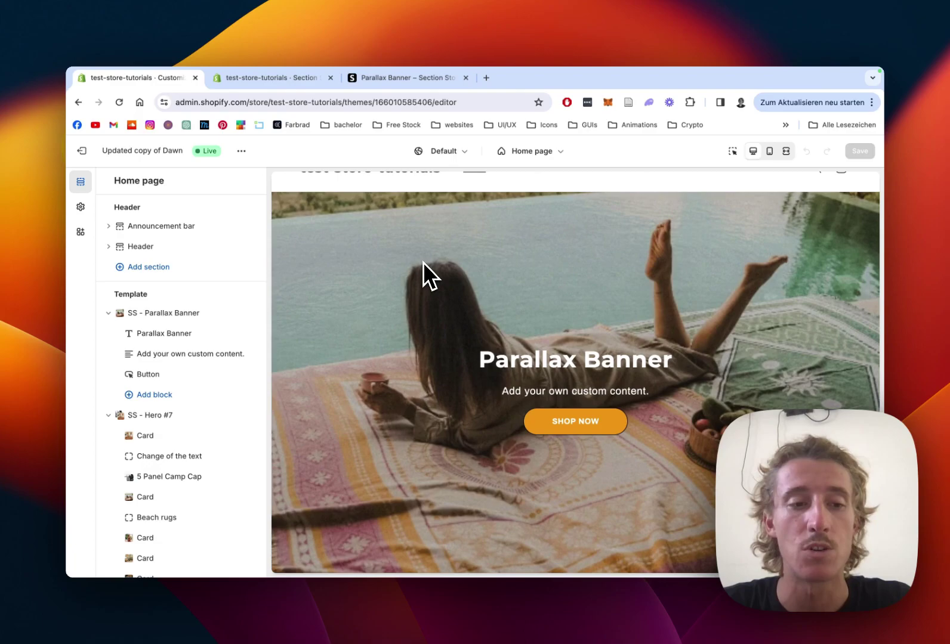
{"action": "mouse_move", "coordinate": [198, 312]}
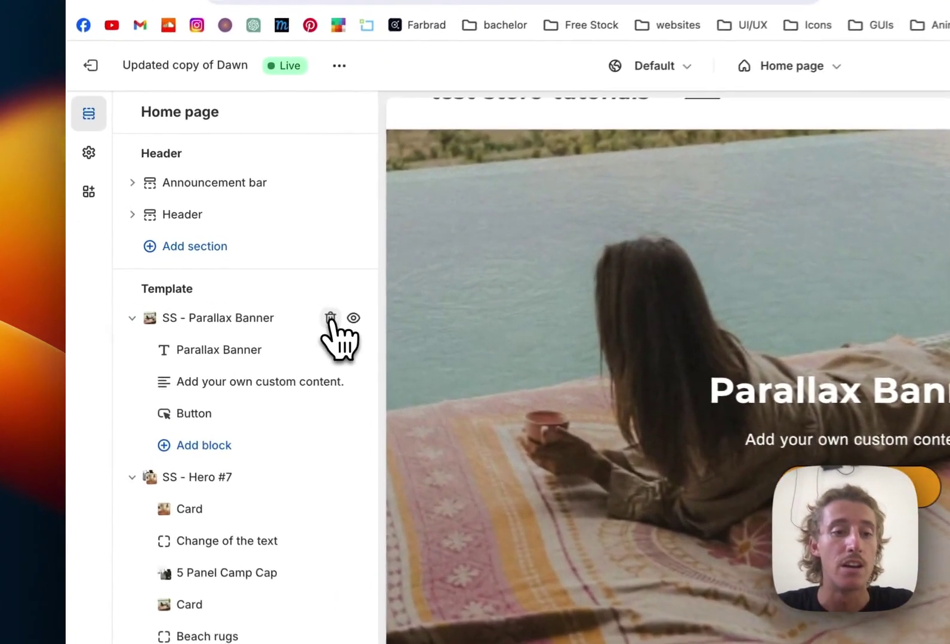
{"action": "left_click", "coordinate": [330, 318]}
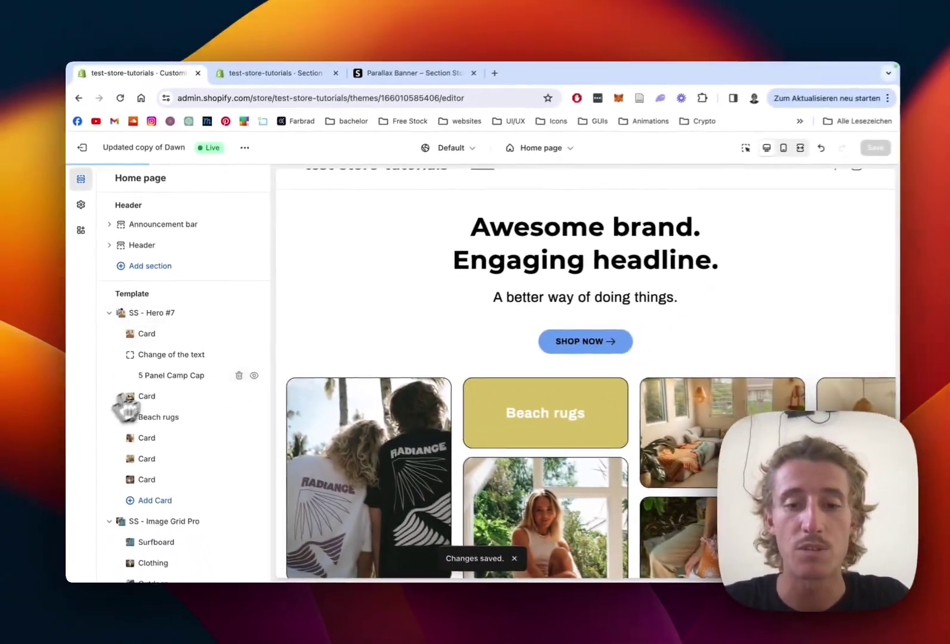
{"action": "scroll", "coordinate": [453, 362], "scroll_direction": "down", "scroll_amount": 10}
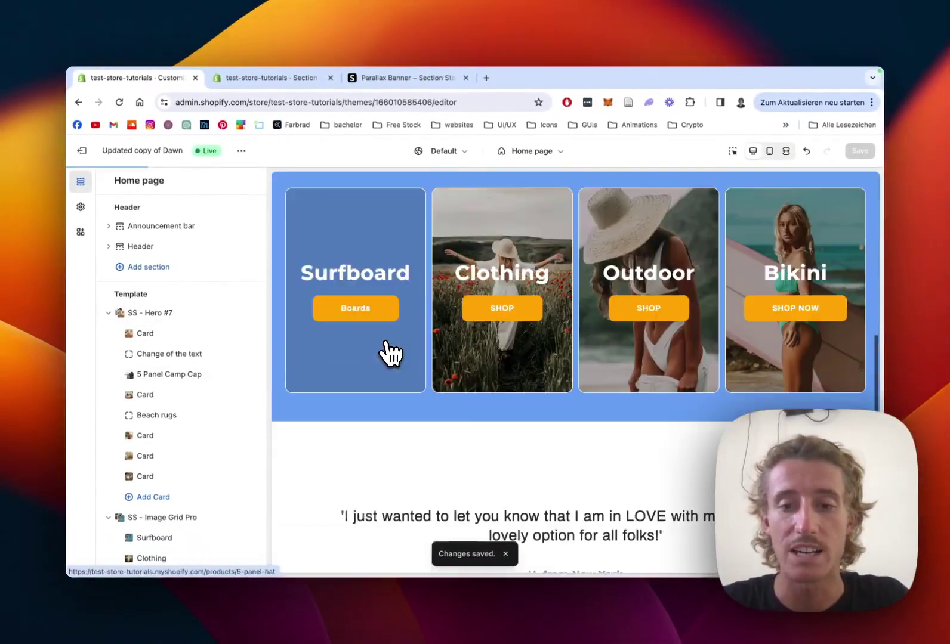
{"action": "scroll", "coordinate": [391, 355], "scroll_direction": "down", "scroll_amount": 3}
{"action": "scroll", "coordinate": [150, 349], "scroll_direction": "down", "scroll_amount": 3}
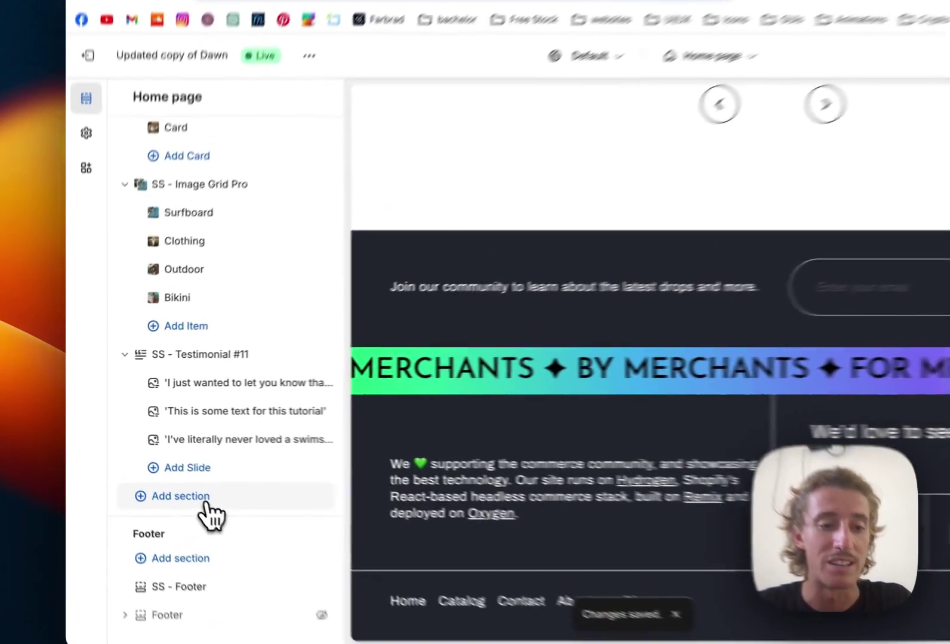
Add SS - Parallax Banner via a 'para' search and drag it above SS - Hero #7
{"action": "left_click", "coordinate": [156, 470]}
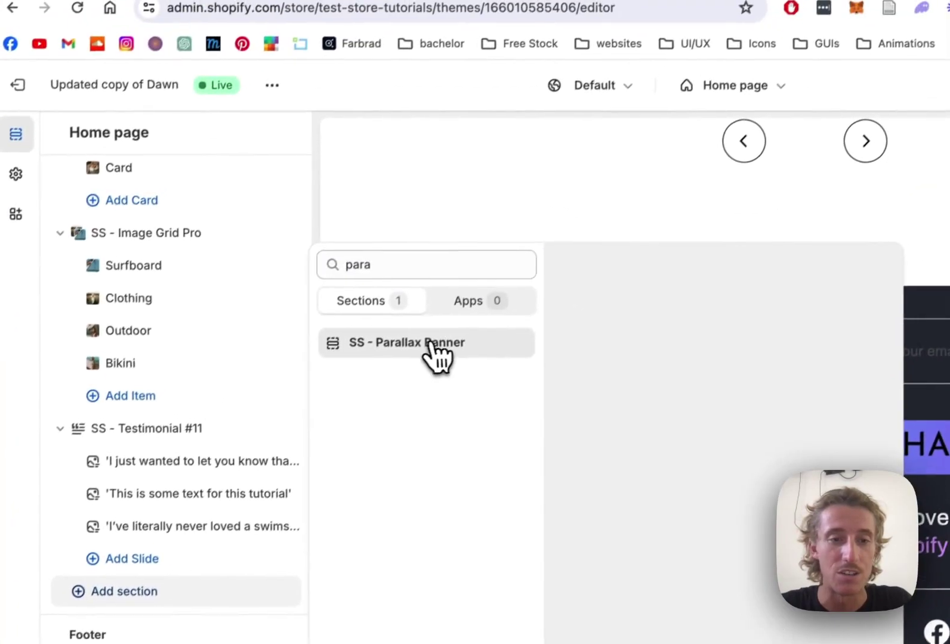
{"action": "left_click", "coordinate": [504, 264]}
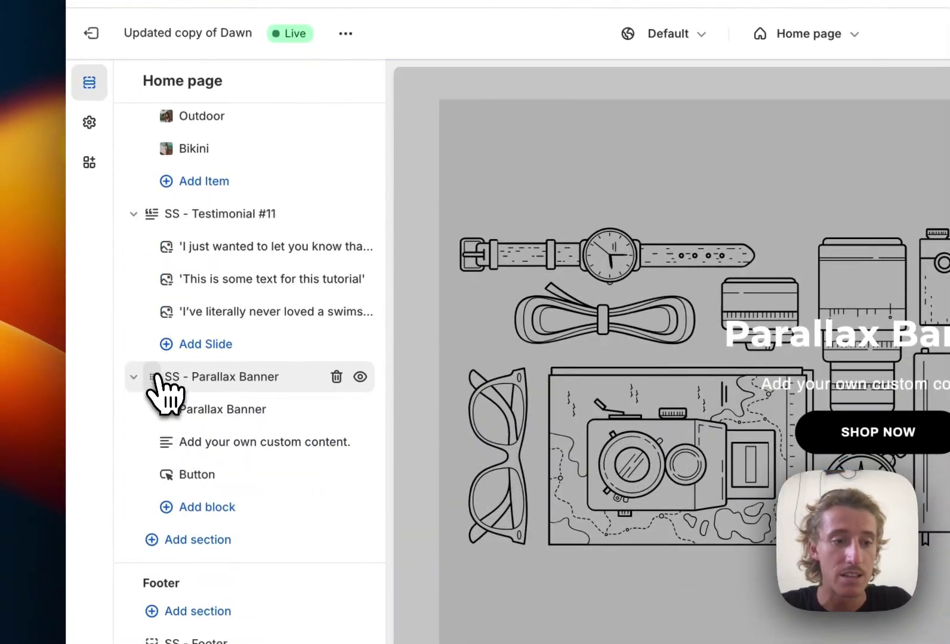
{"action": "left_click_drag", "start_coordinate": [156, 376], "coordinate": [163, 185]}
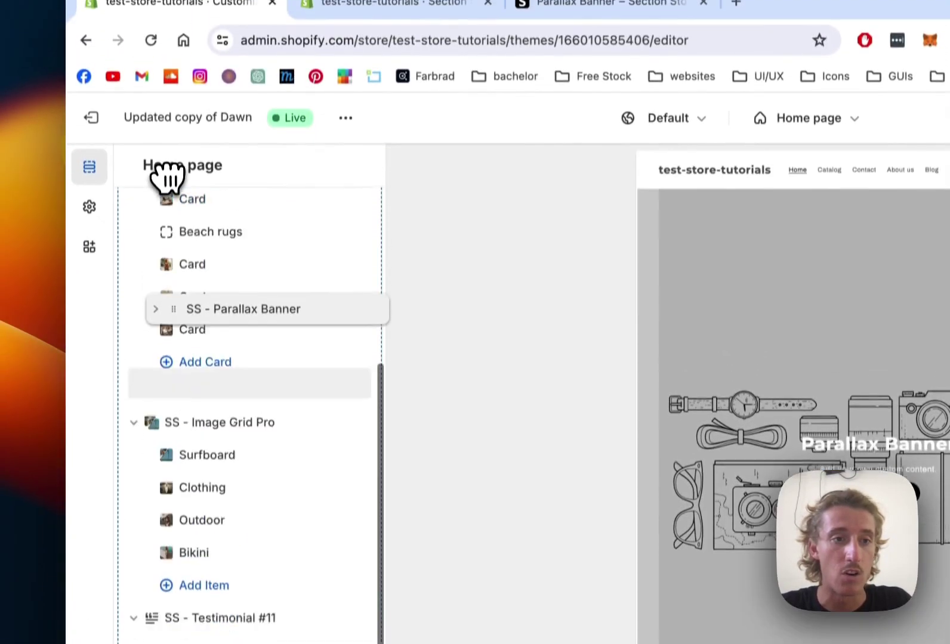
{"action": "left_click_drag", "start_coordinate": [147, 271], "coordinate": [148, 266]}
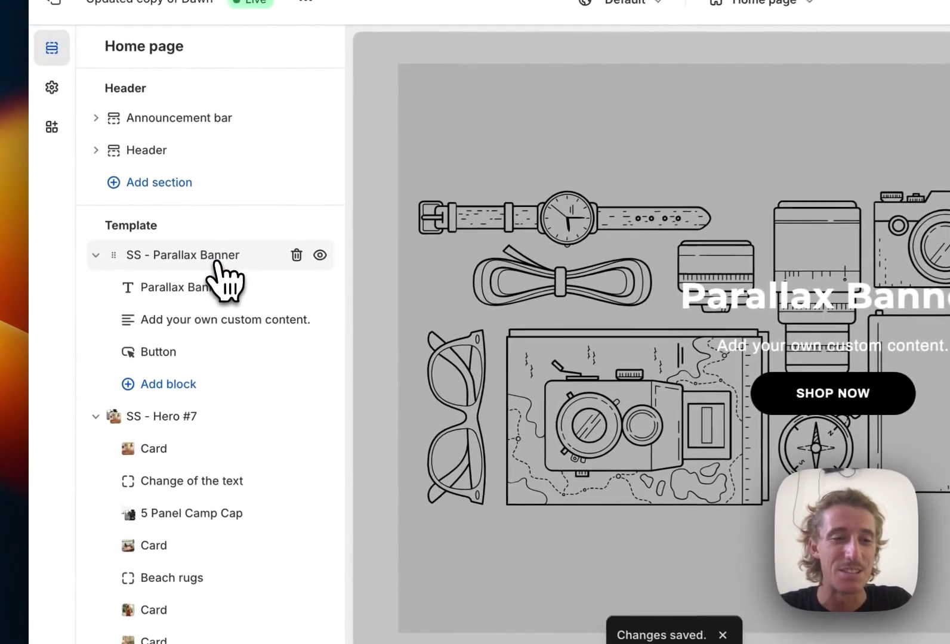
Set the banner background image to the bedroom photo Bildschirmfoto_2023-11-24_um_17.23.43.png
{"action": "left_click", "coordinate": [192, 313]}
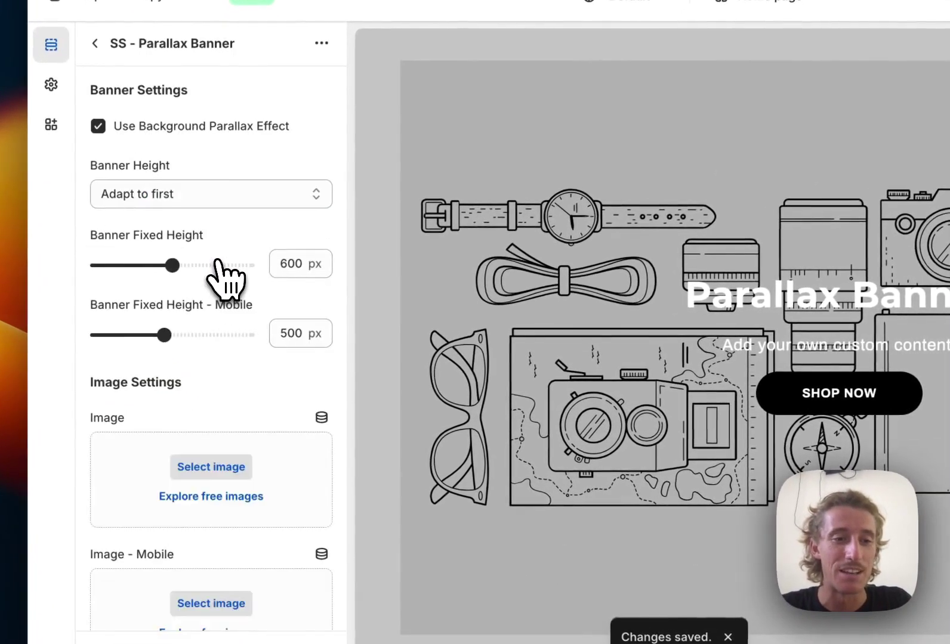
{"action": "scroll", "coordinate": [220, 251], "scroll_direction": "down", "scroll_amount": 1}
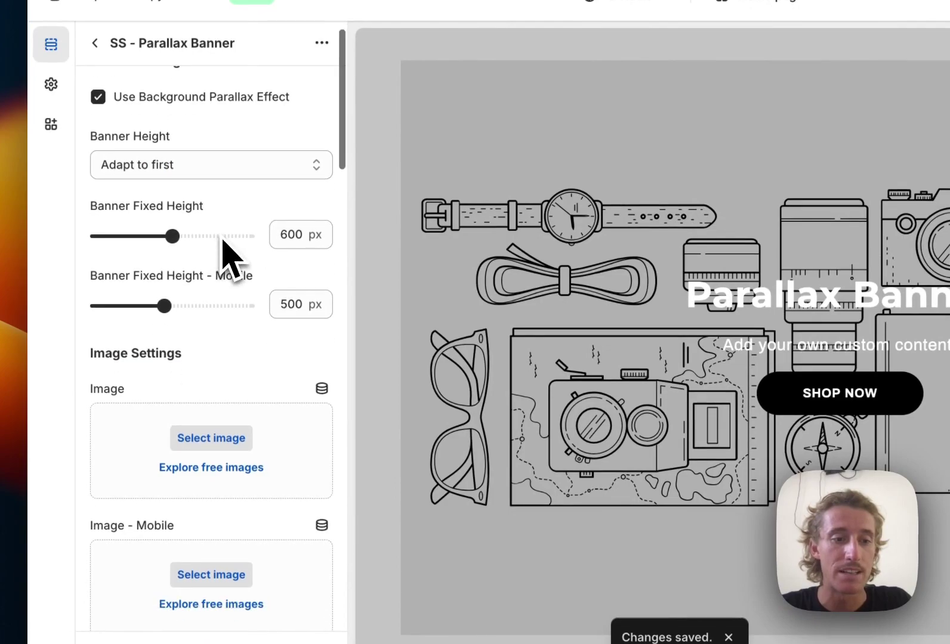
{"action": "left_click", "coordinate": [221, 437]}
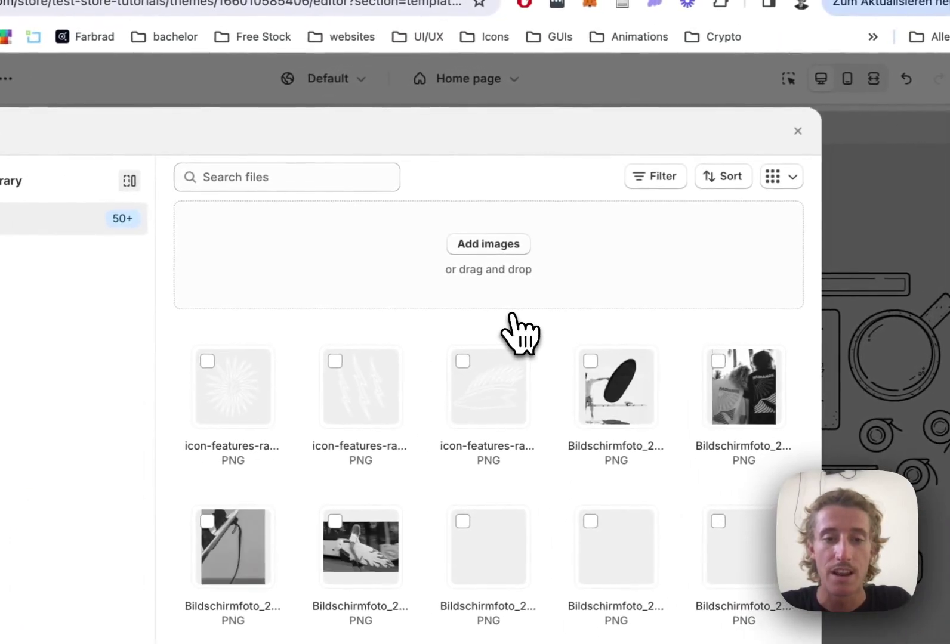
{"action": "scroll", "coordinate": [512, 315], "scroll_direction": "down", "scroll_amount": 5}
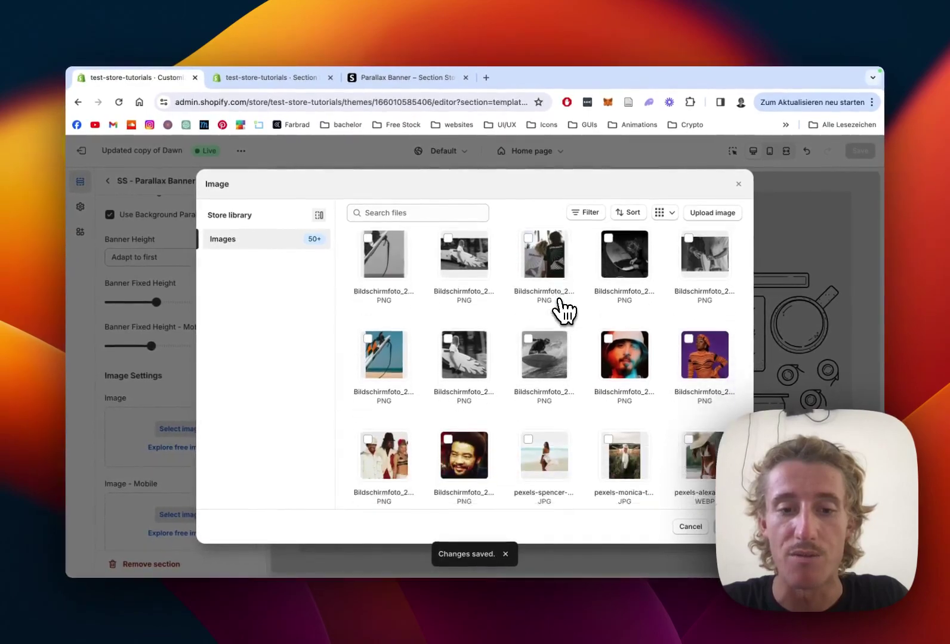
{"action": "scroll", "coordinate": [561, 309], "scroll_direction": "down", "scroll_amount": 3}
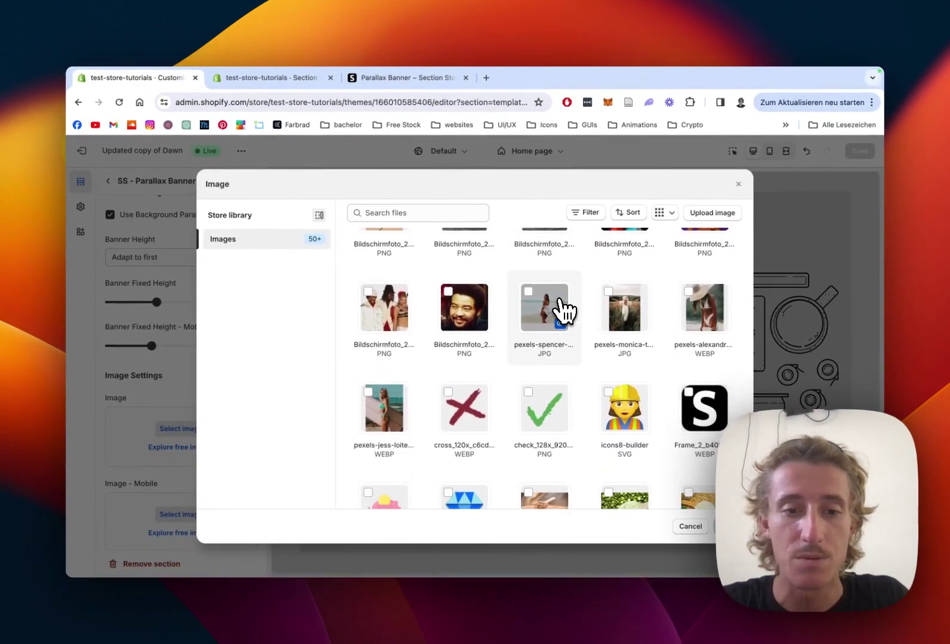
{"action": "scroll", "coordinate": [561, 310], "scroll_direction": "down", "scroll_amount": 10}
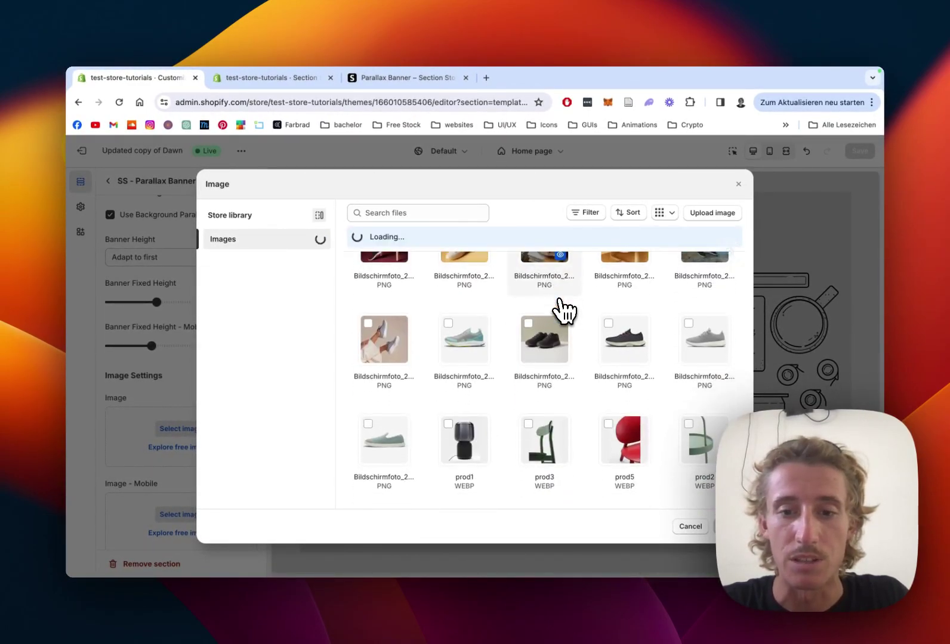
{"action": "scroll", "coordinate": [561, 309], "scroll_direction": "down", "scroll_amount": 6}
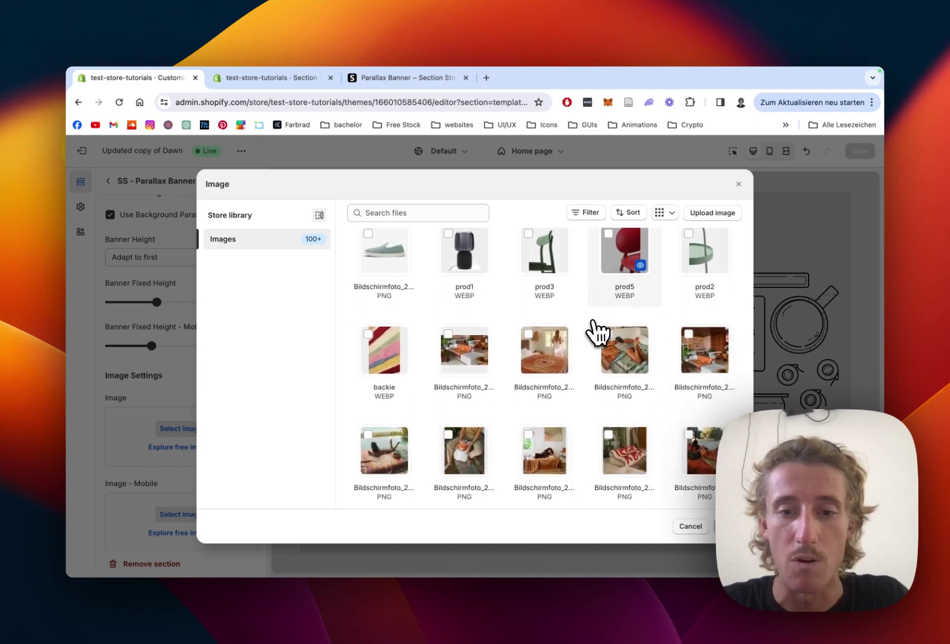
{"action": "scroll", "coordinate": [592, 331], "scroll_direction": "down", "scroll_amount": 1}
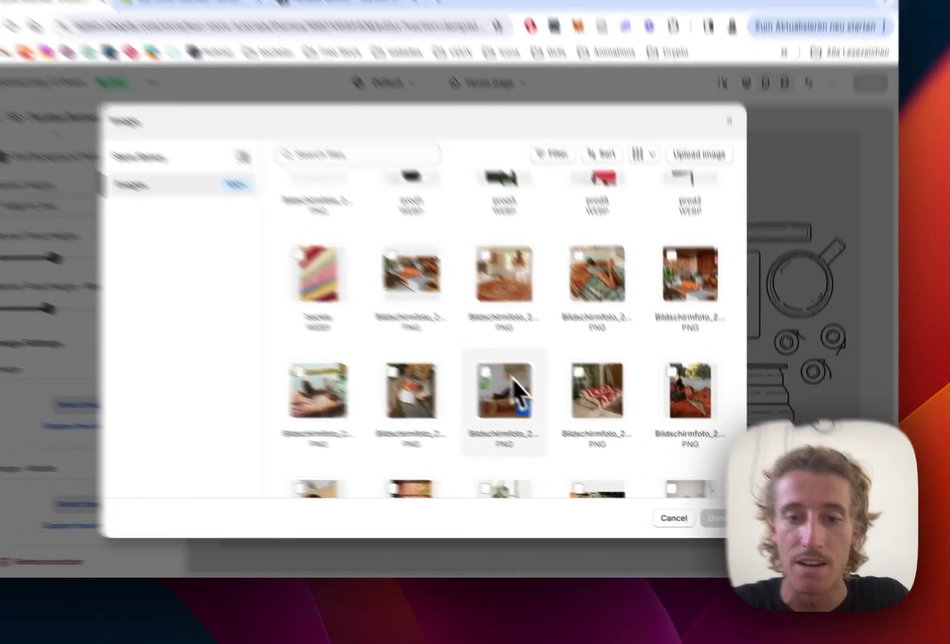
{"action": "left_click", "coordinate": [544, 418]}
{"action": "left_click", "coordinate": [729, 527]}
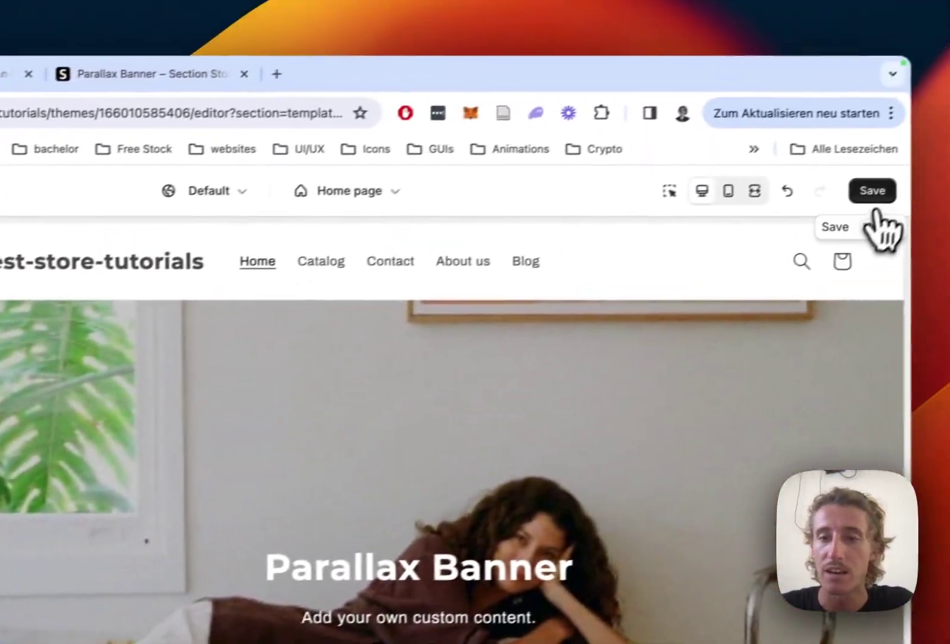
Save the theme changes and preview the page at mobile width
{"action": "left_click", "coordinate": [871, 190]}
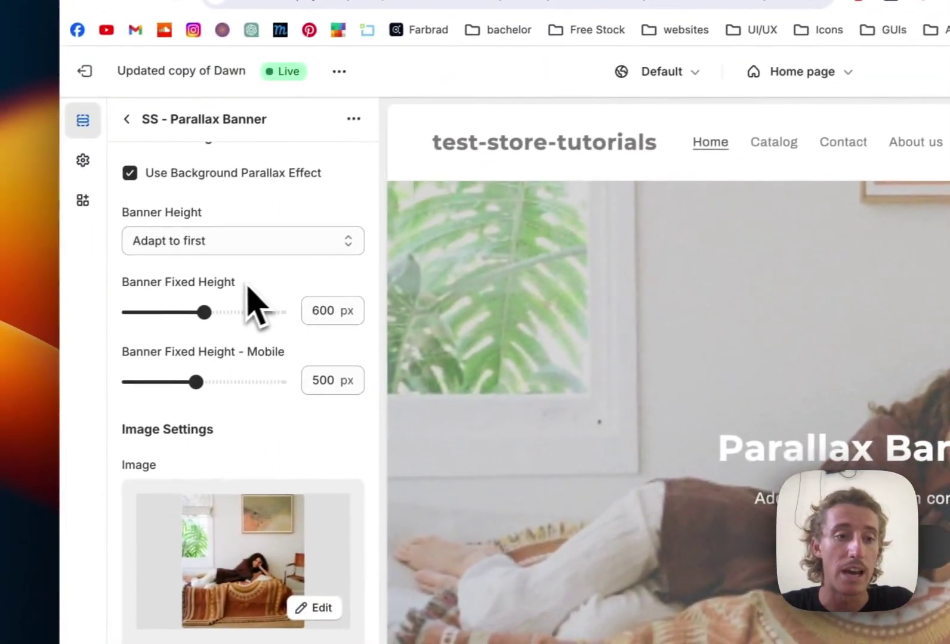
{"action": "scroll", "coordinate": [250, 303], "scroll_direction": "down", "scroll_amount": 2}
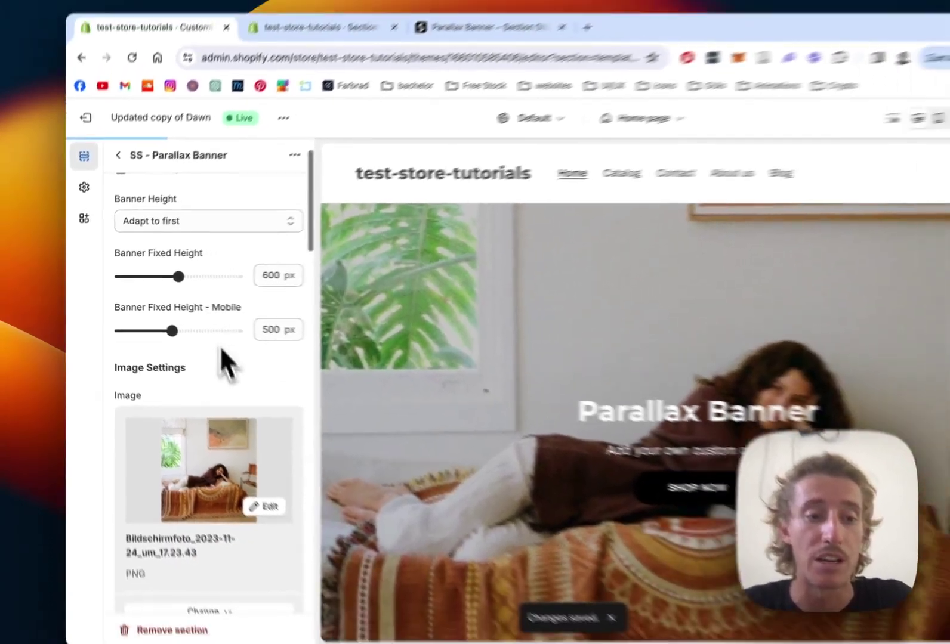
{"action": "scroll", "coordinate": [226, 362], "scroll_direction": "down", "scroll_amount": 3}
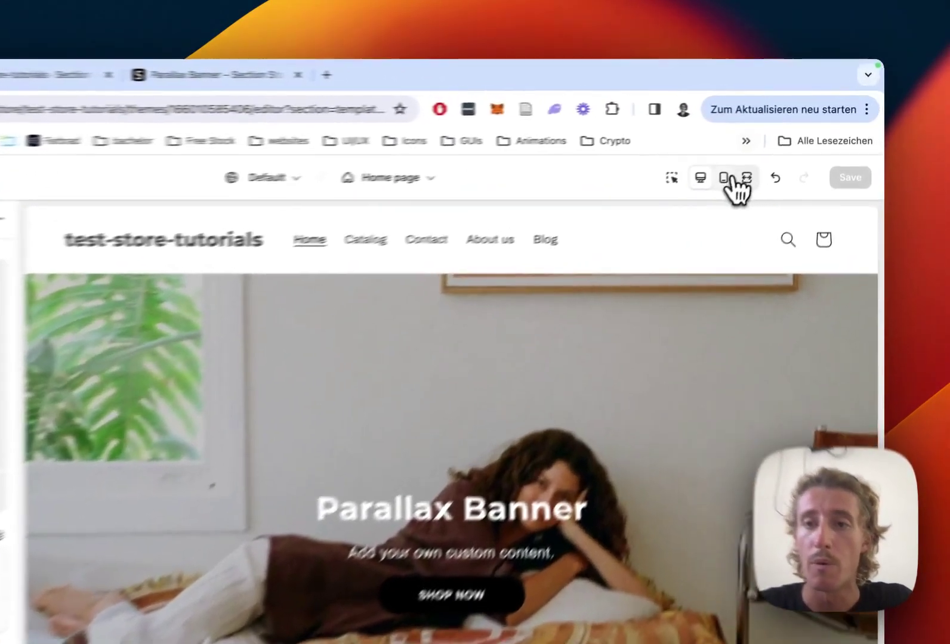
{"action": "left_click", "coordinate": [771, 152]}
Return to desktop preview and set Image Overlay Opacity to 0.3
{"action": "scroll", "coordinate": [493, 478], "scroll_direction": "down", "scroll_amount": 5}
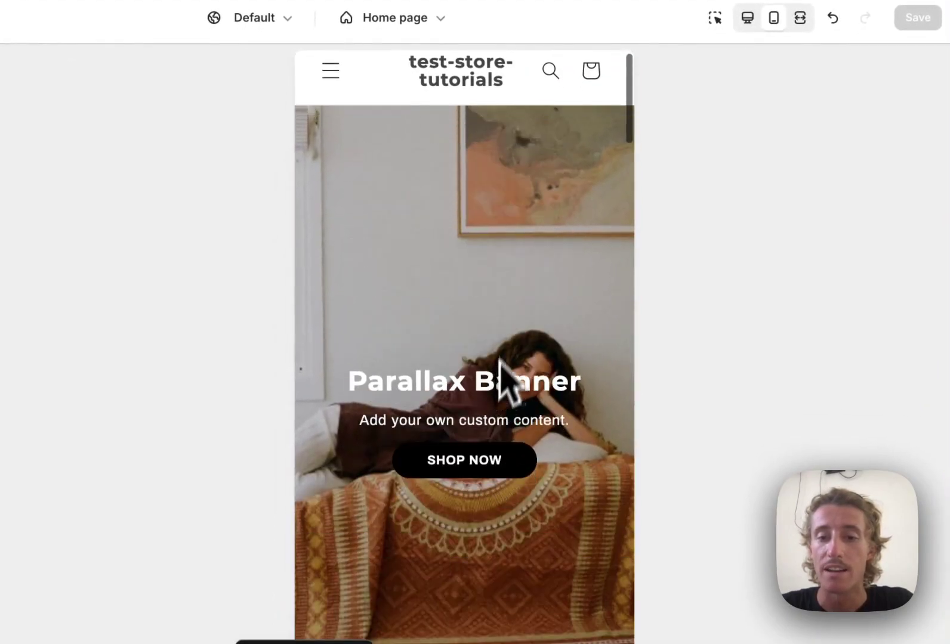
{"action": "scroll", "coordinate": [501, 358], "scroll_direction": "down", "scroll_amount": 5}
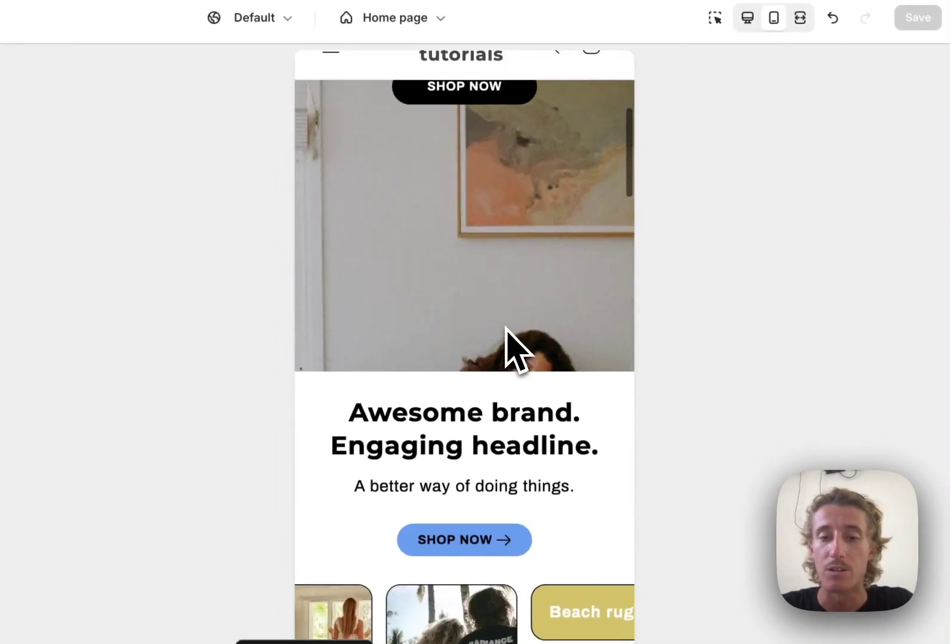
{"action": "scroll", "coordinate": [507, 346], "scroll_direction": "up", "scroll_amount": 5}
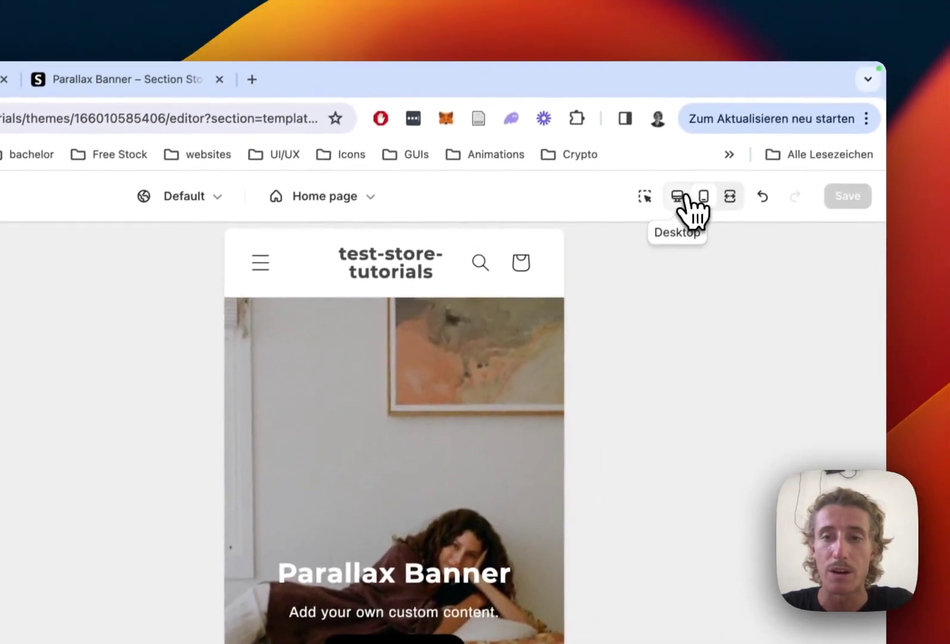
{"action": "left_click", "coordinate": [685, 197]}
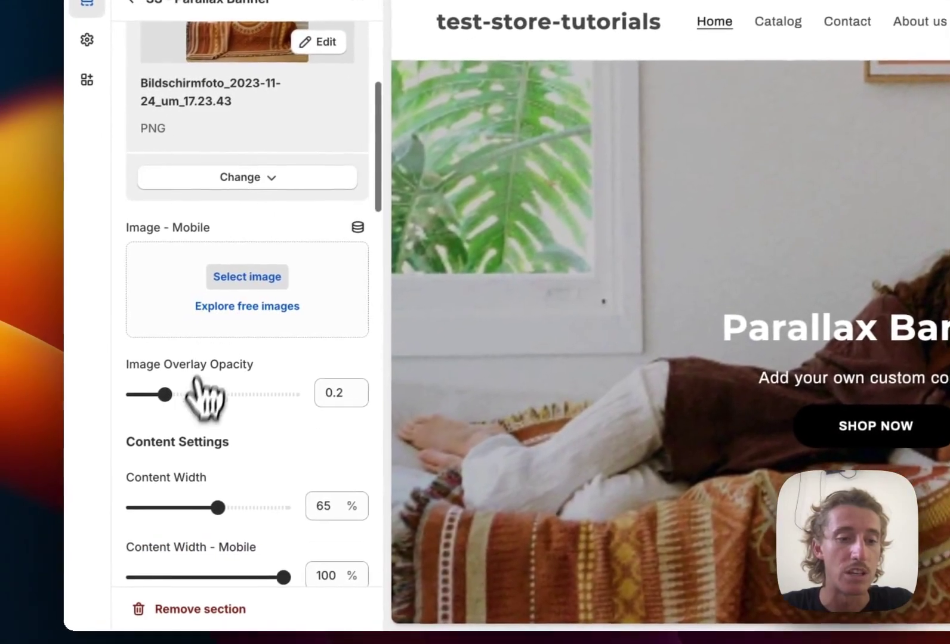
{"action": "left_click_drag", "start_coordinate": [197, 388], "coordinate": [184, 392]}
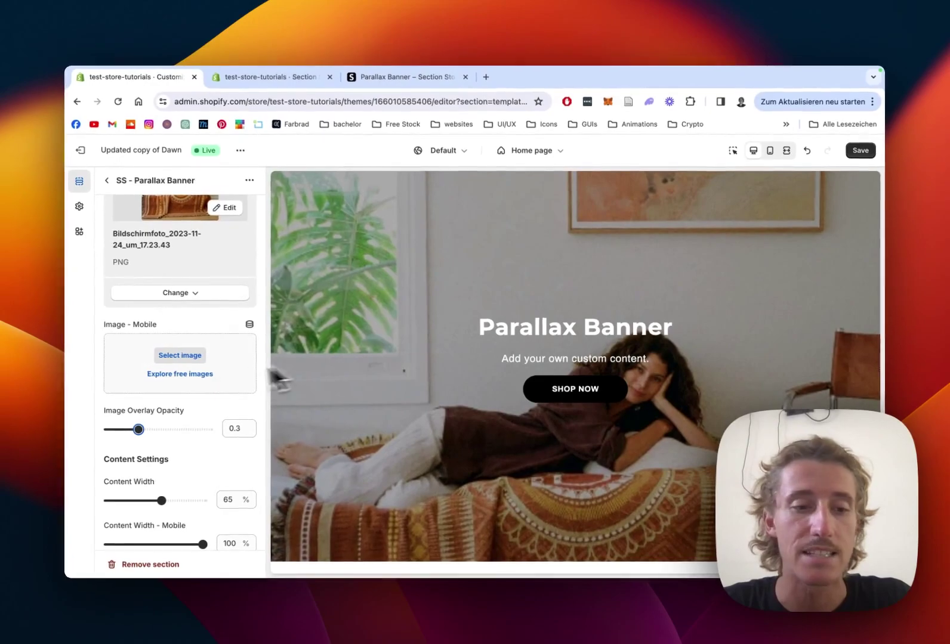
Set the banner's Content Horizontal Position to Right
{"action": "scroll", "coordinate": [168, 361], "scroll_direction": "down", "scroll_amount": 5}
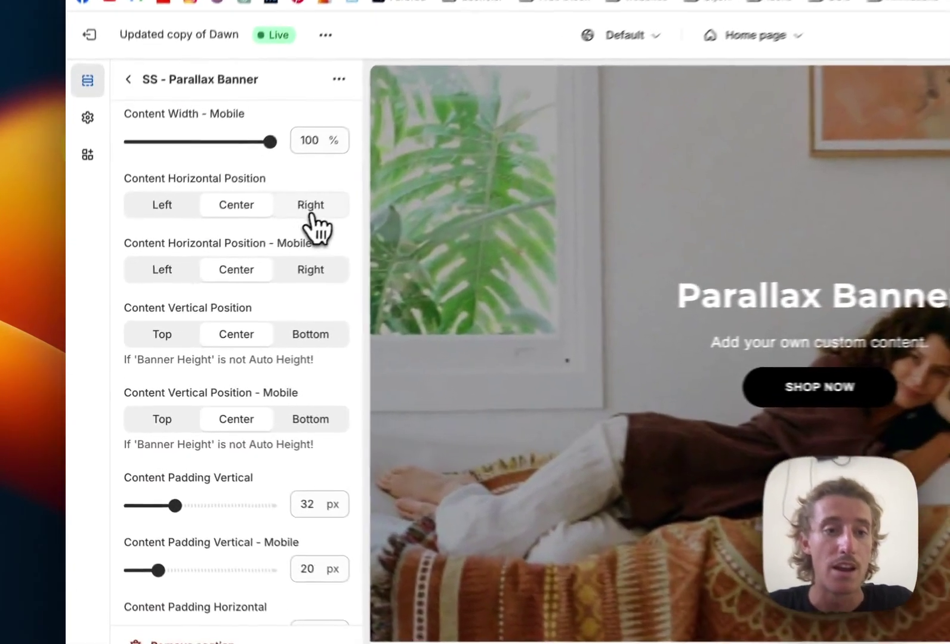
{"action": "left_click", "coordinate": [232, 268]}
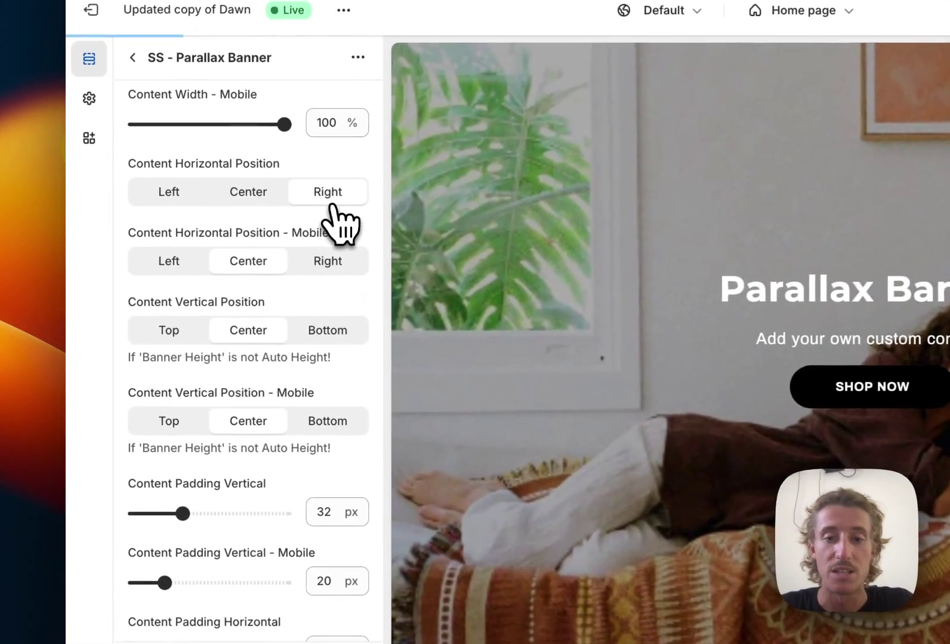
{"action": "scroll", "coordinate": [254, 196], "scroll_direction": "down", "scroll_amount": 7}
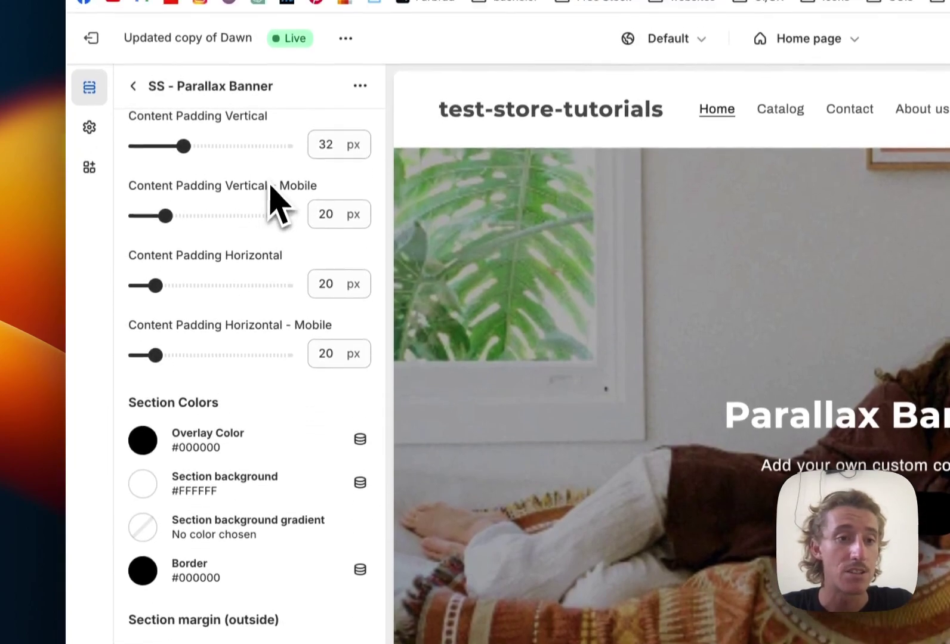
{"action": "scroll", "coordinate": [266, 197], "scroll_direction": "down", "scroll_amount": 2}
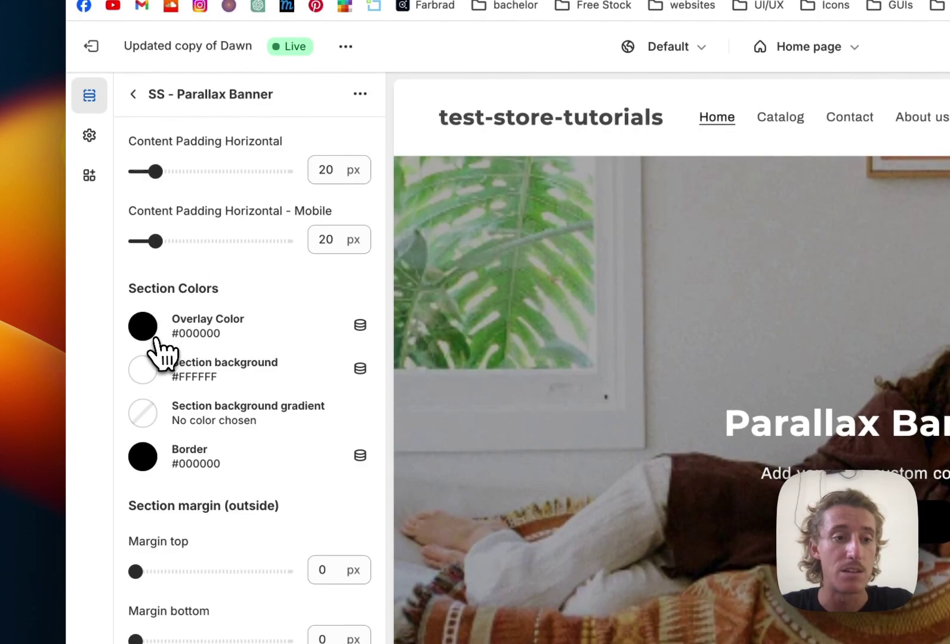
Change the overlay color to brown #996A4F and scroll through the padding settings
{"action": "left_click", "coordinate": [155, 334]}
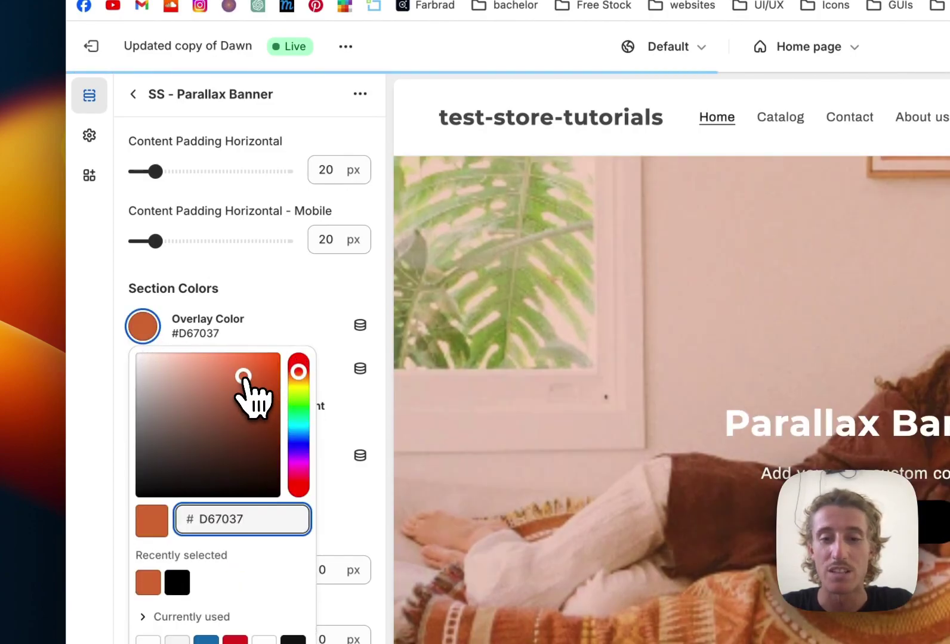
{"action": "left_click_drag", "start_coordinate": [182, 355], "coordinate": [136, 421]}
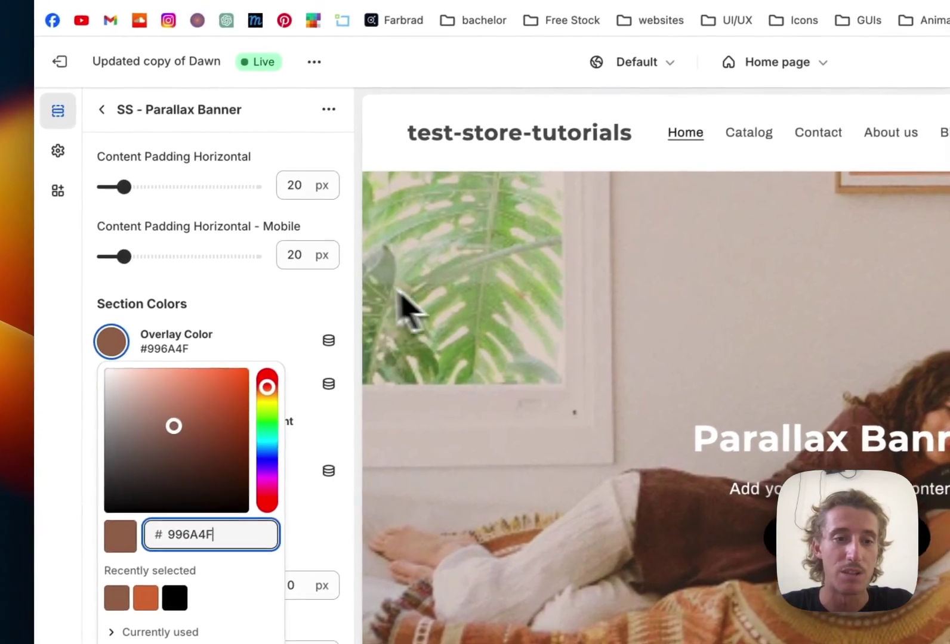
{"action": "left_click", "coordinate": [371, 266]}
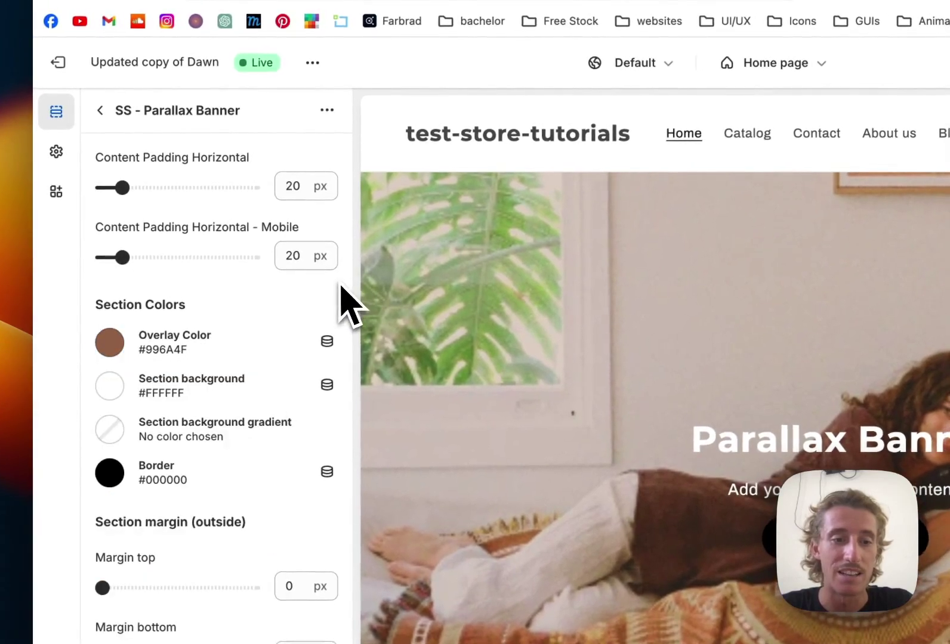
{"action": "scroll", "coordinate": [373, 269], "scroll_direction": "down", "scroll_amount": 4}
{"action": "scroll", "coordinate": [340, 288], "scroll_direction": "down", "scroll_amount": 8}
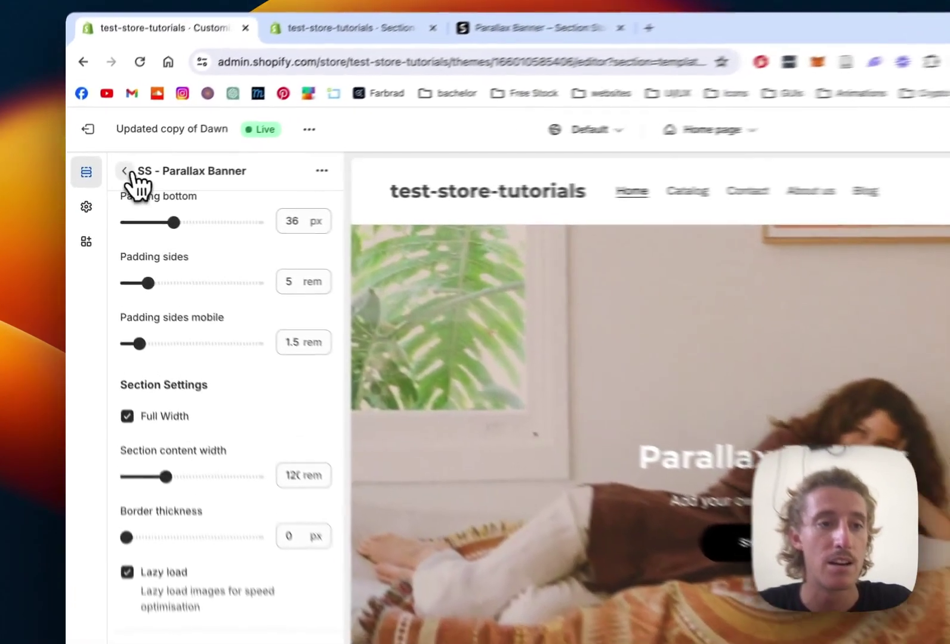
Change the banner heading to 'Parallax Tutorial' and open the custom content Text block
{"action": "left_click", "coordinate": [107, 181]}
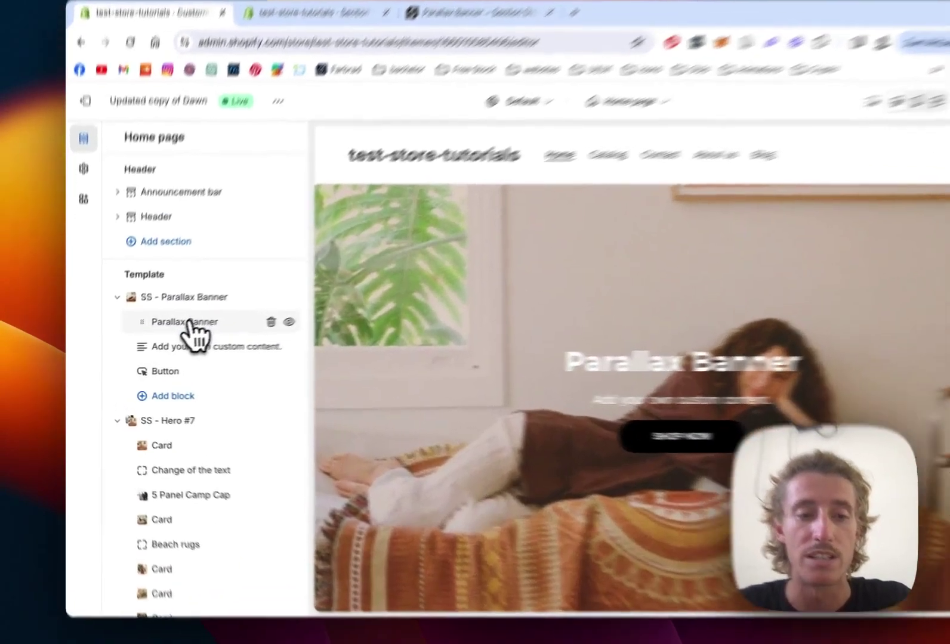
{"action": "left_click", "coordinate": [173, 335]}
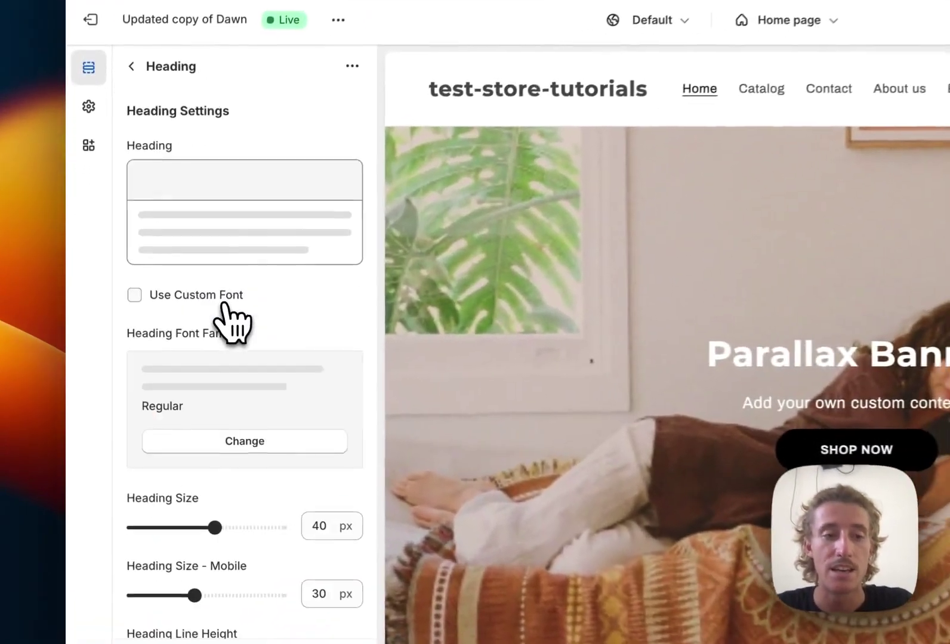
{"action": "scroll", "coordinate": [236, 216], "scroll_direction": "down", "scroll_amount": 3}
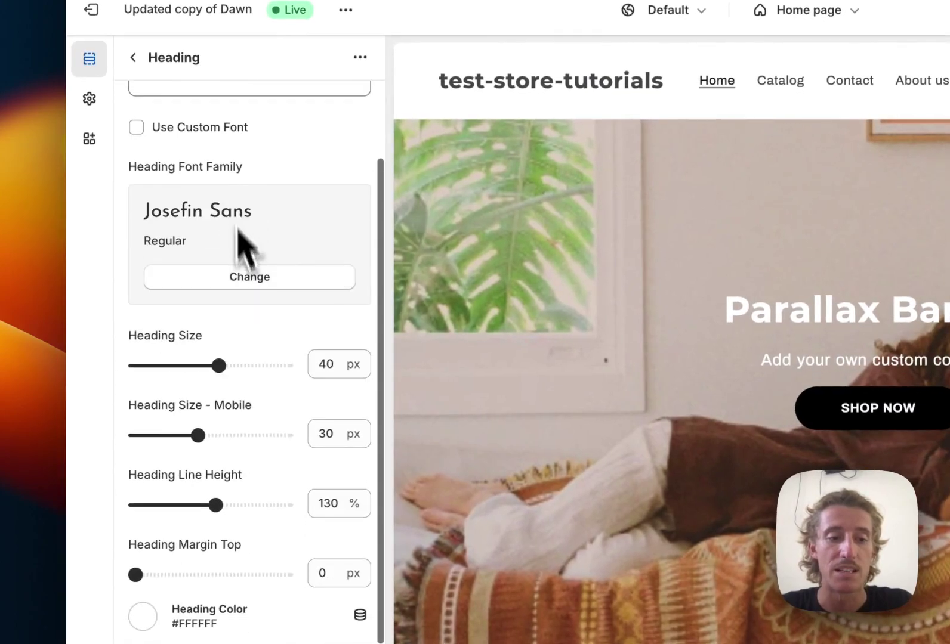
{"action": "scroll", "coordinate": [248, 511], "scroll_direction": "up", "scroll_amount": 3}
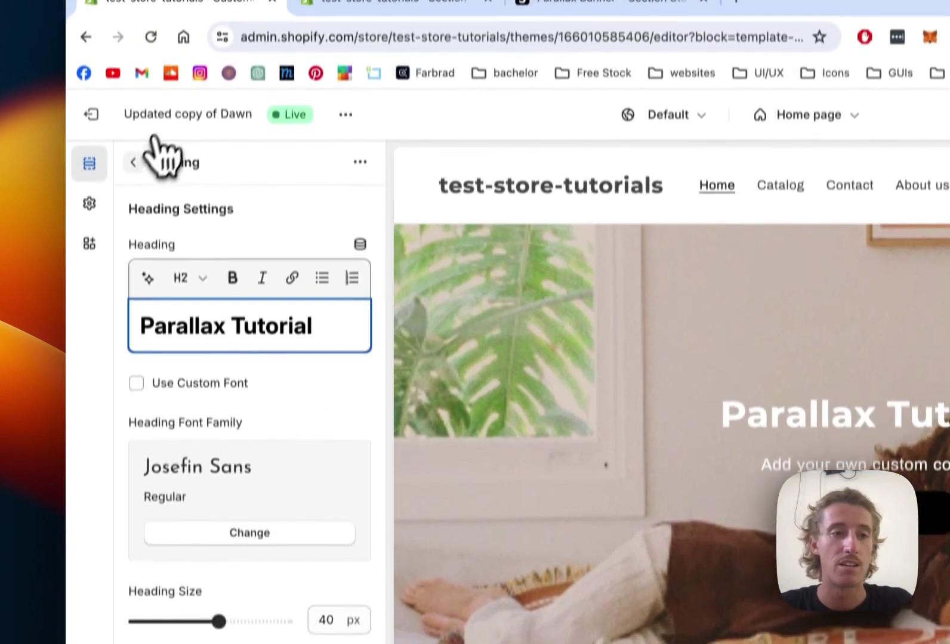
{"action": "left_click", "coordinate": [133, 57]}
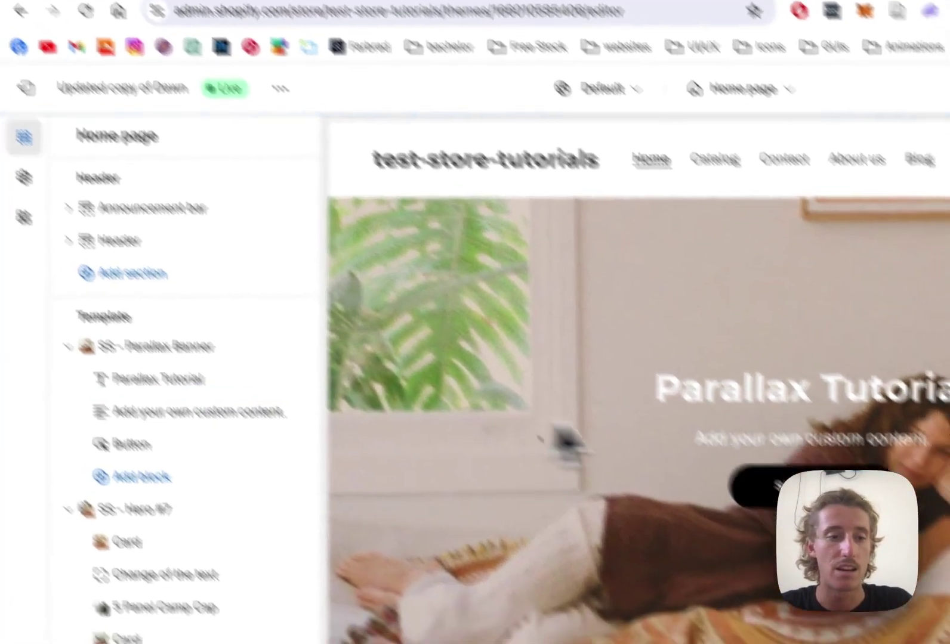
{"action": "left_click", "coordinate": [203, 417]}
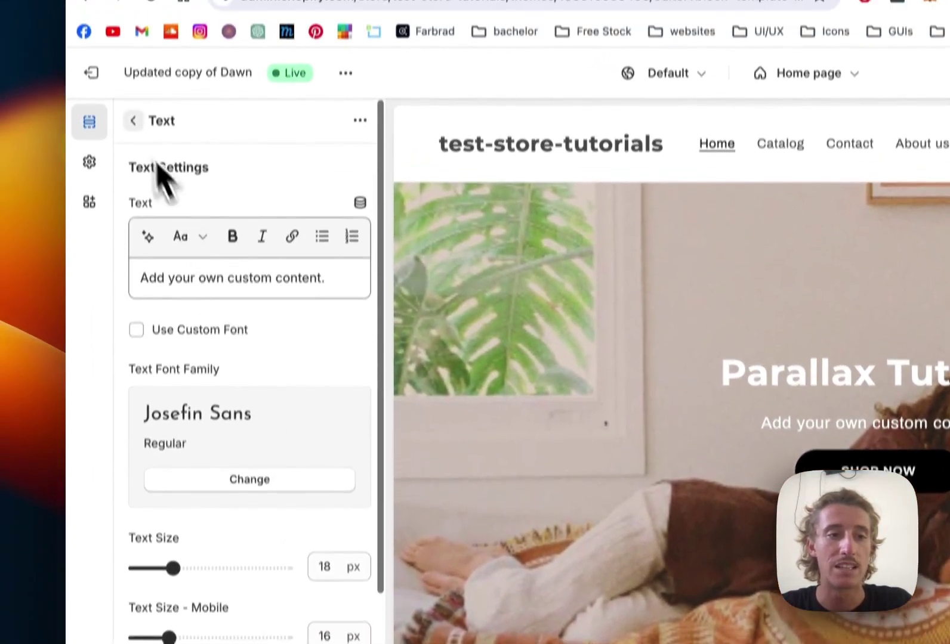
Set the banner button's style to Non-Outline & Arrow
{"action": "left_click", "coordinate": [133, 87]}
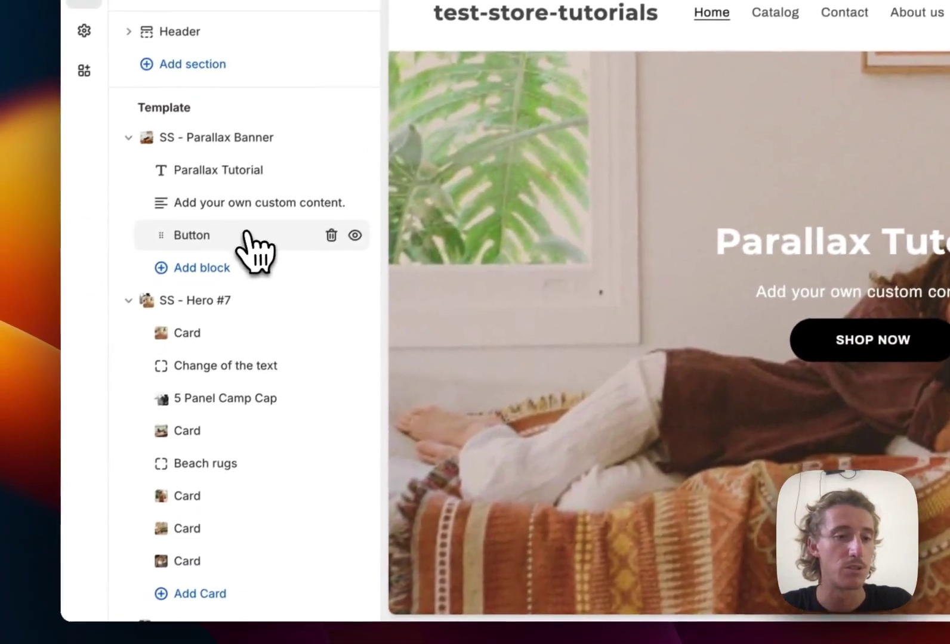
{"action": "left_click", "coordinate": [197, 421]}
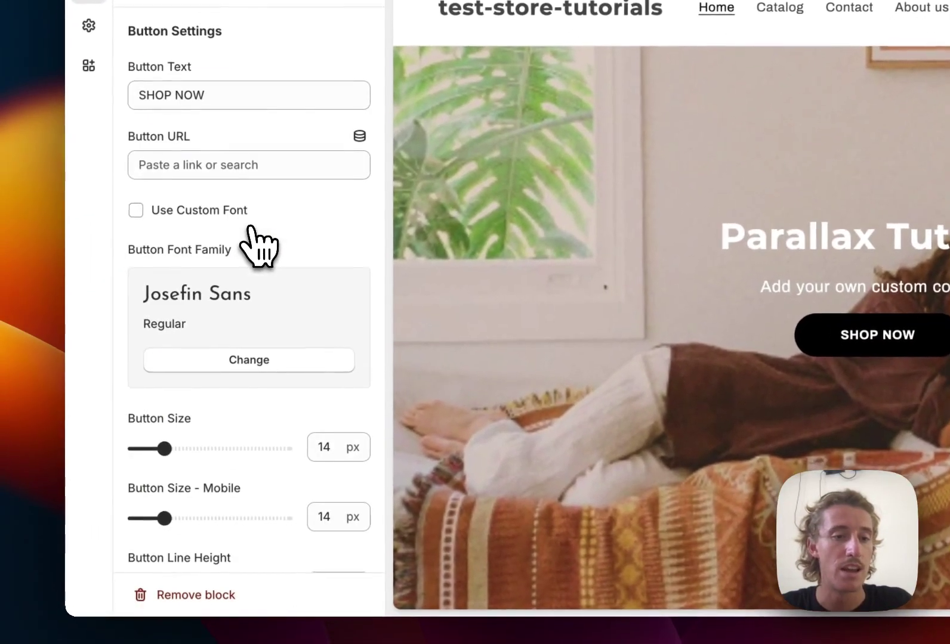
{"action": "scroll", "coordinate": [259, 245], "scroll_direction": "down", "scroll_amount": 7}
{"action": "scroll", "coordinate": [260, 244], "scroll_direction": "up", "scroll_amount": 10}
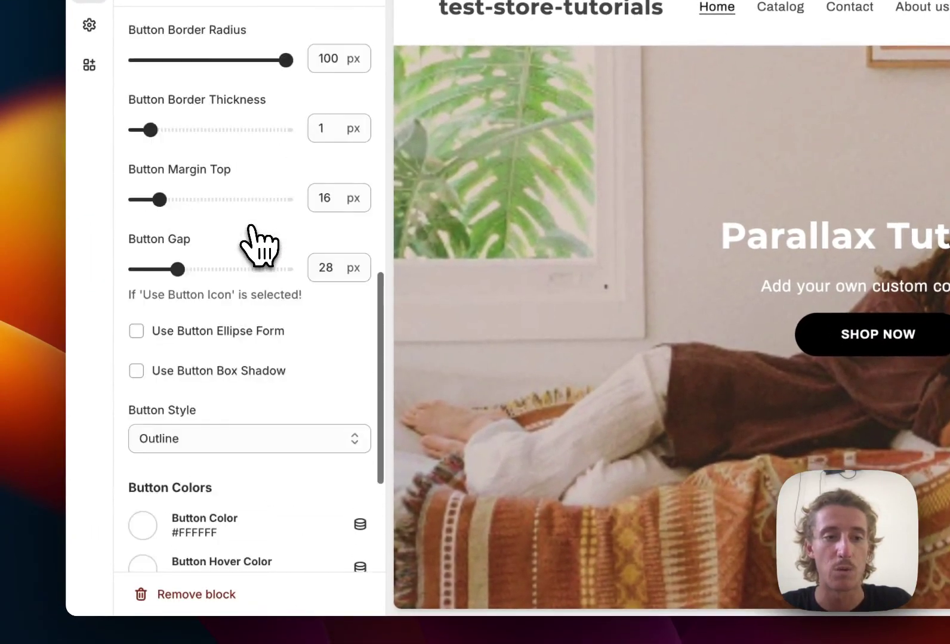
{"action": "scroll", "coordinate": [260, 244], "scroll_direction": "down", "scroll_amount": 7}
{"action": "left_click", "coordinate": [228, 504]}
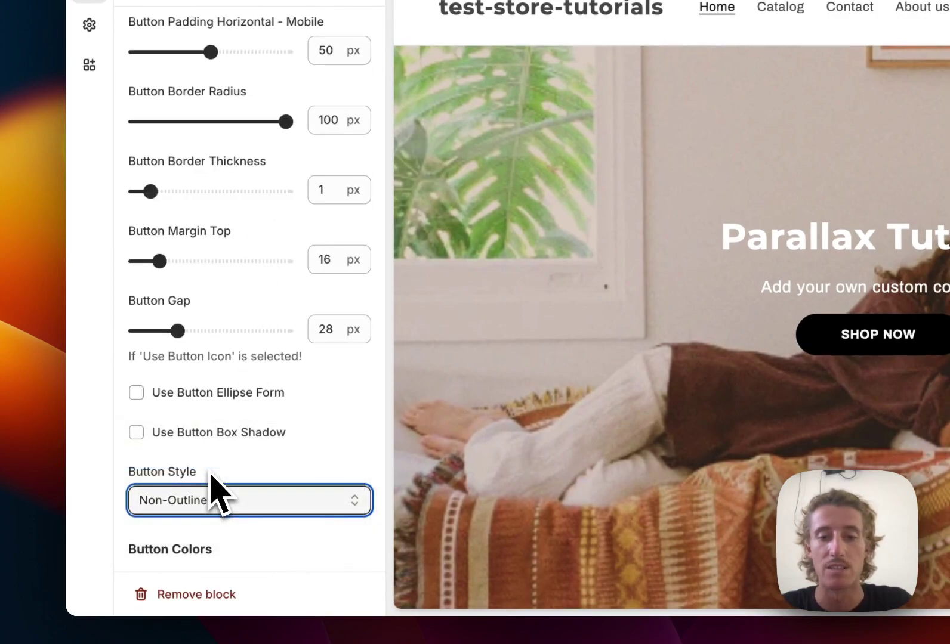
{"action": "left_click", "coordinate": [216, 500]}
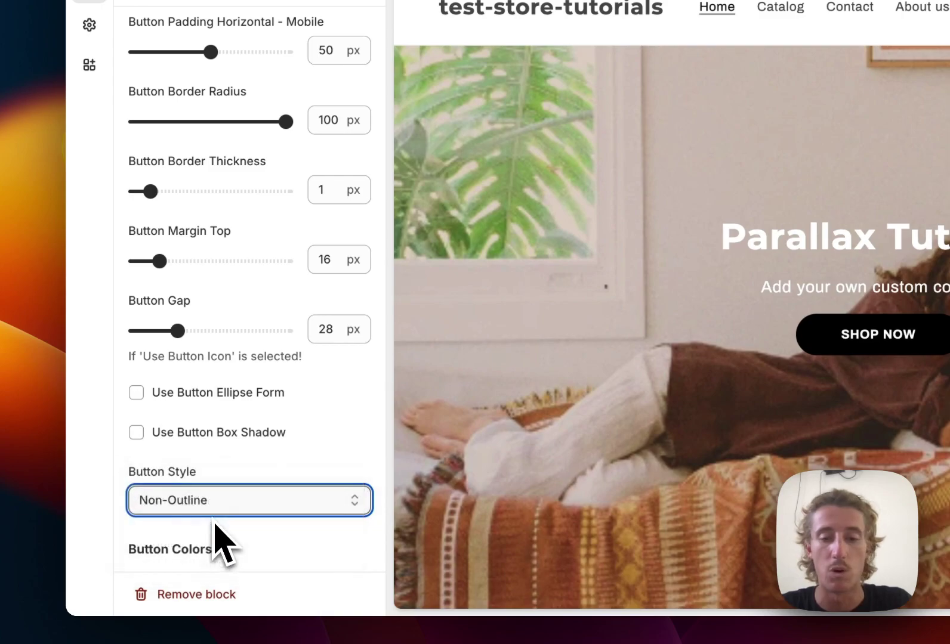
{"action": "left_click", "coordinate": [222, 540]}
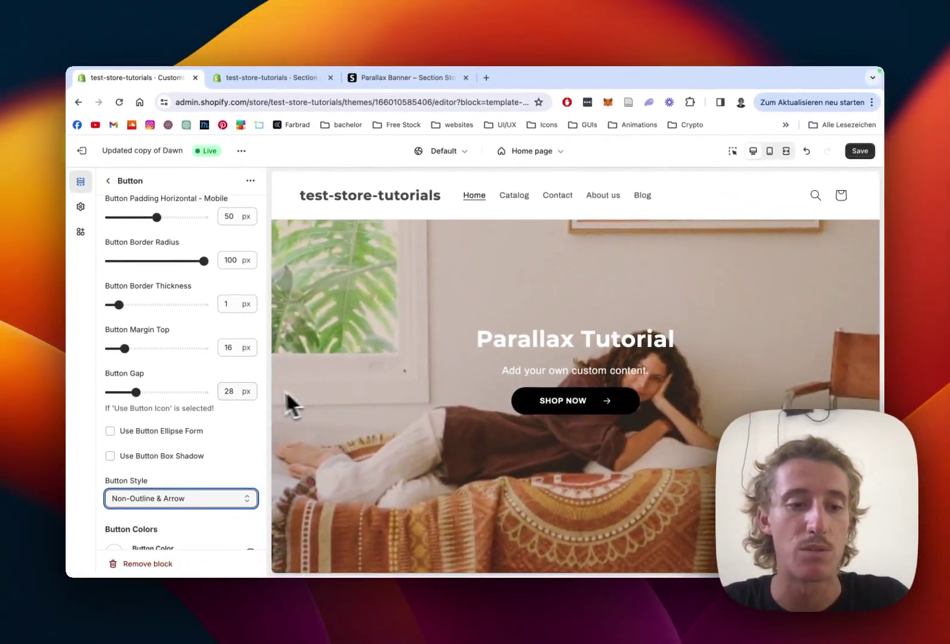
Give the button background #D67037, untick Use Button Ellipse Form, and save
{"action": "scroll", "coordinate": [216, 373], "scroll_direction": "down", "scroll_amount": 5}
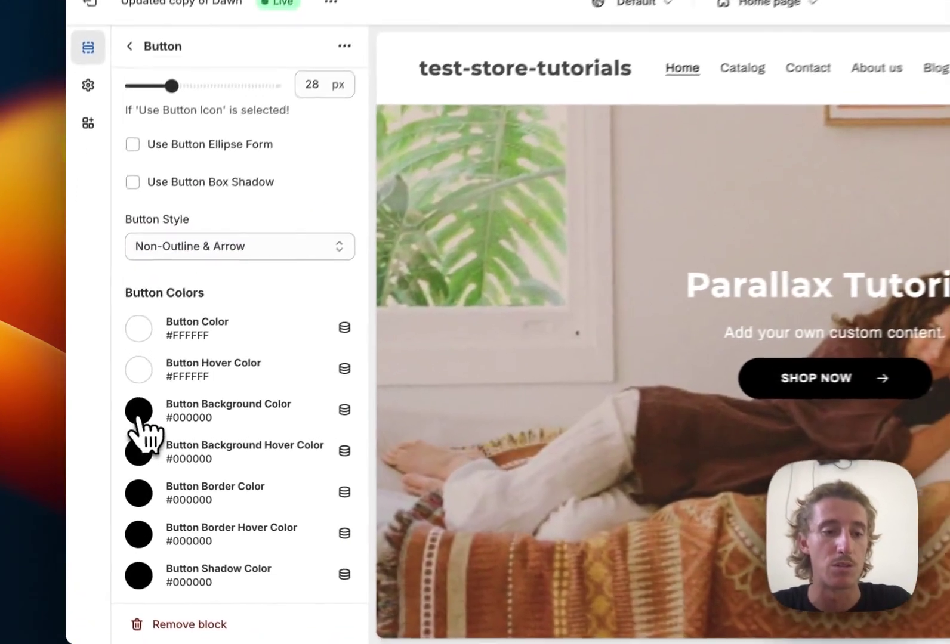
{"action": "left_click", "coordinate": [114, 421]}
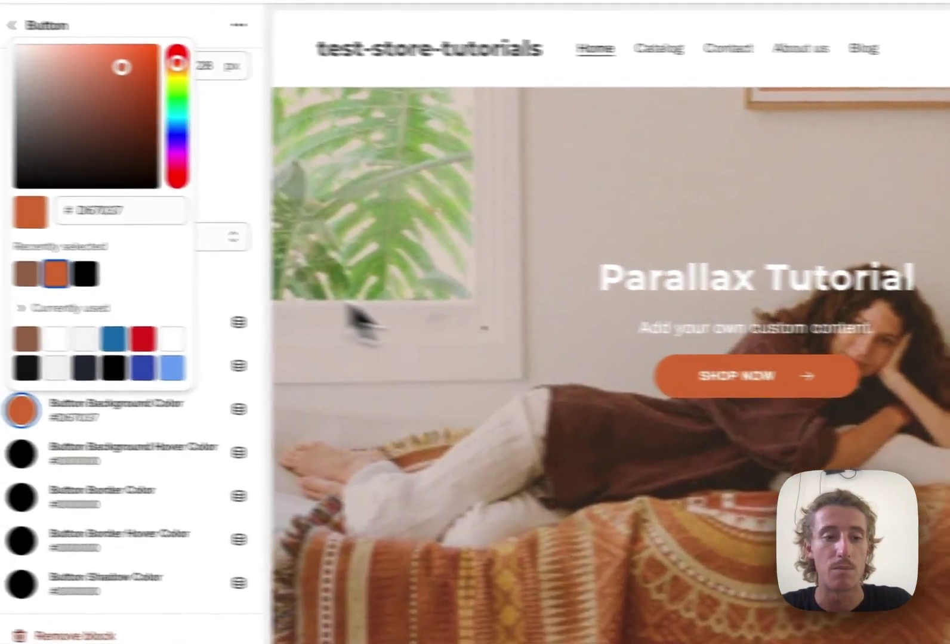
{"action": "left_click", "coordinate": [372, 325]}
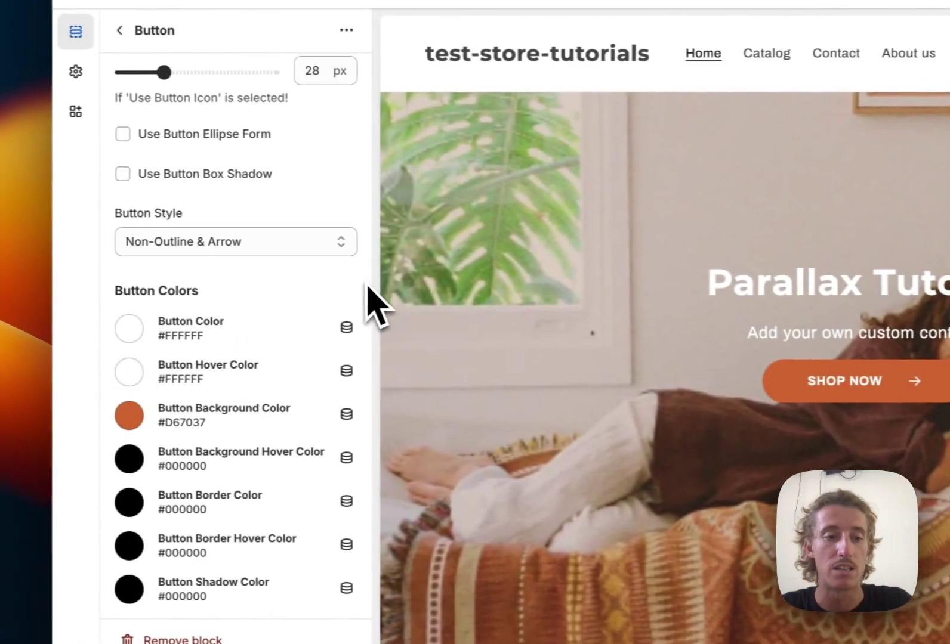
{"action": "scroll", "coordinate": [380, 287], "scroll_direction": "up", "scroll_amount": 5}
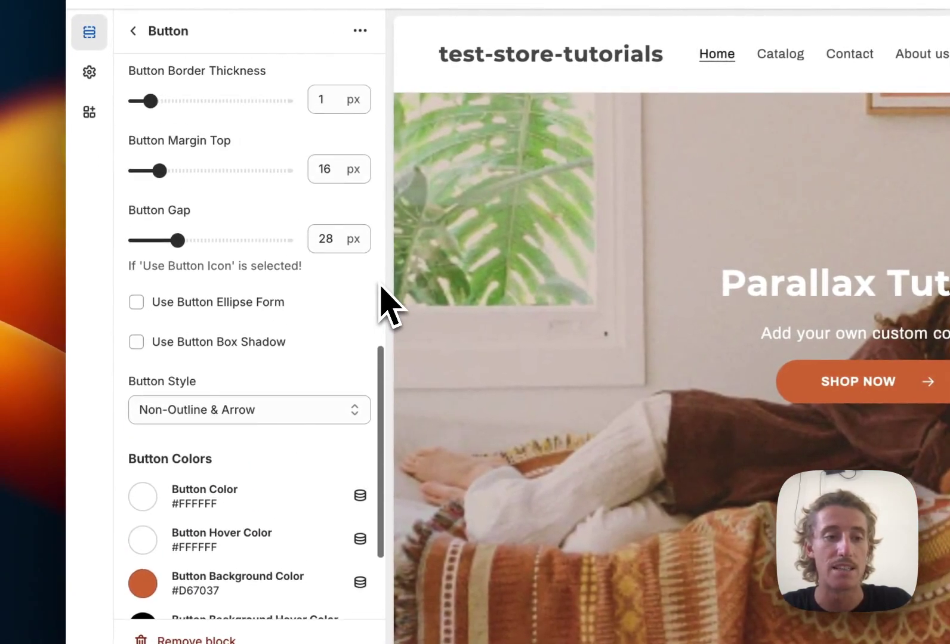
{"action": "scroll", "coordinate": [381, 298], "scroll_direction": "up", "scroll_amount": 2}
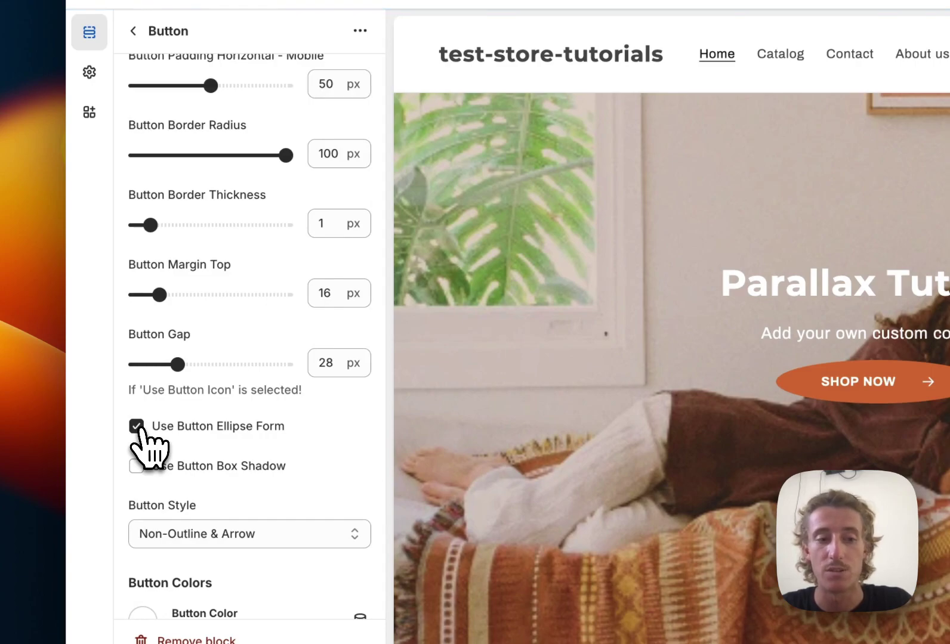
{"action": "left_click", "coordinate": [137, 426]}
{"action": "scroll", "coordinate": [139, 429], "scroll_direction": "up", "scroll_amount": 20}
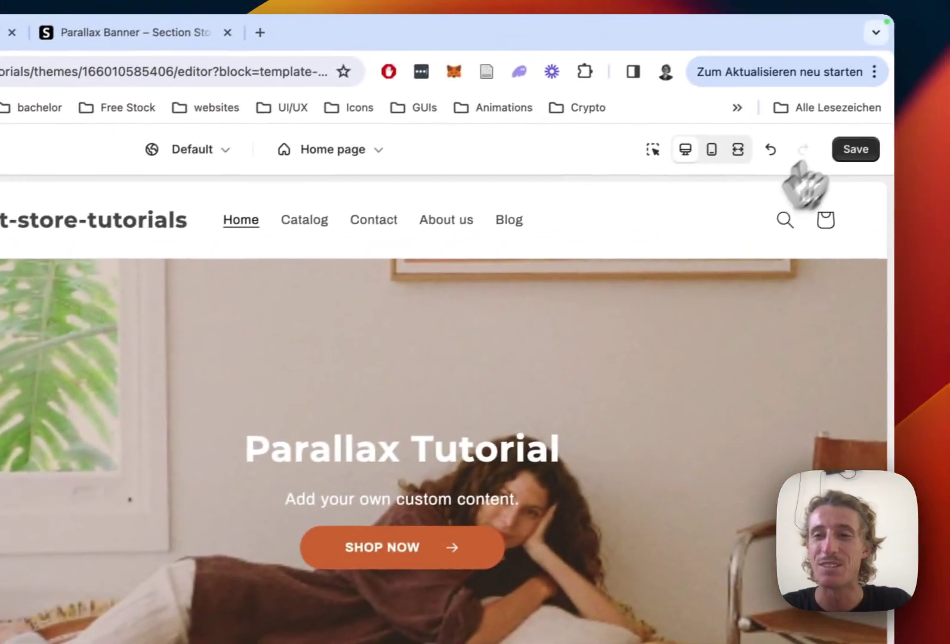
{"action": "left_click", "coordinate": [845, 152]}
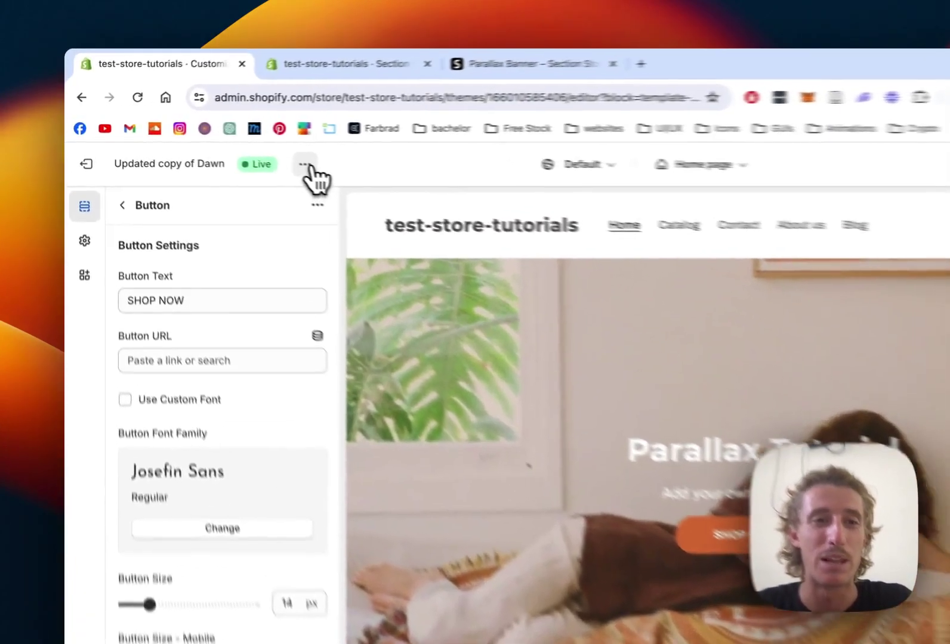
{"action": "left_click", "coordinate": [241, 151]}
Open the live storefront and scroll past the Parallax Tutorial banner with its orange SHOP NOW button, then back up
{"action": "left_click", "coordinate": [174, 265]}
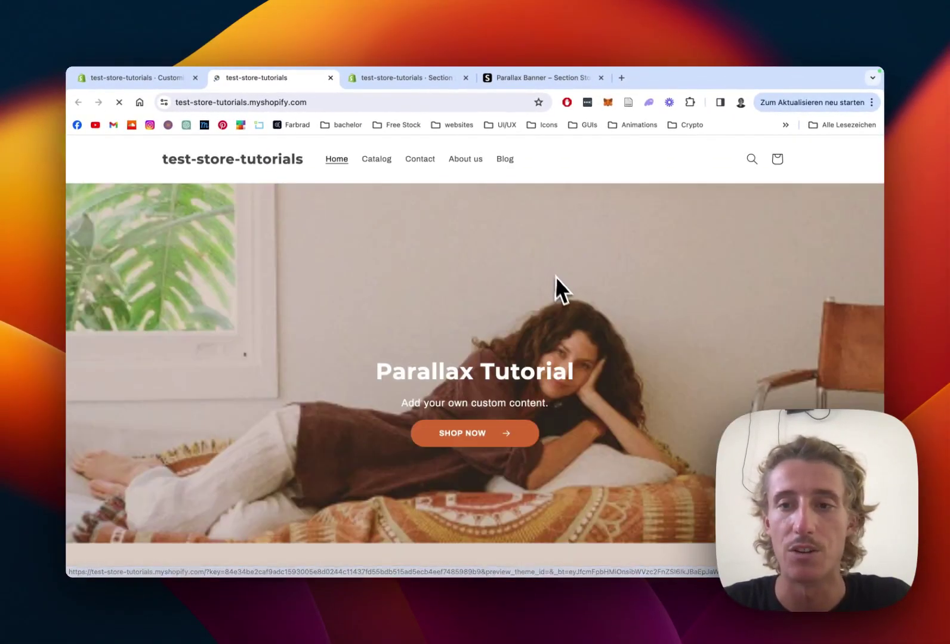
{"action": "scroll", "coordinate": [584, 281], "scroll_direction": "down", "scroll_amount": 5}
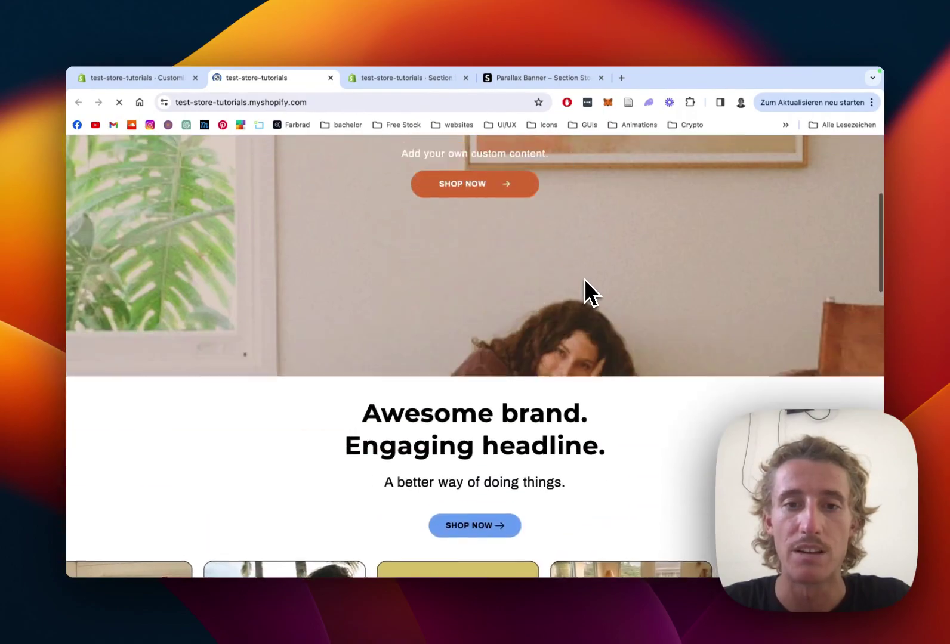
{"action": "scroll", "coordinate": [584, 281], "scroll_direction": "down", "scroll_amount": 10}
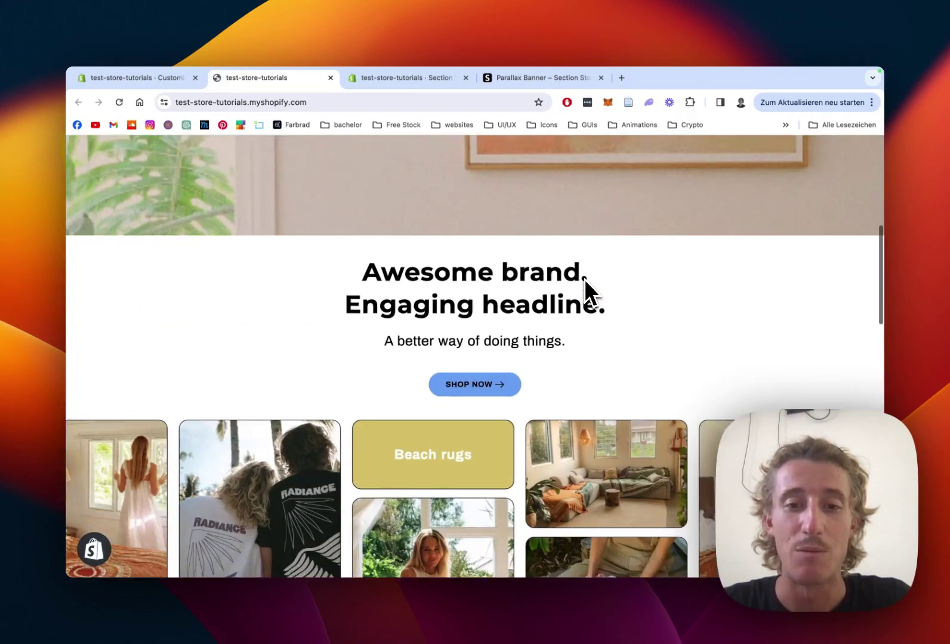
{"action": "scroll", "coordinate": [584, 278], "scroll_direction": "up", "scroll_amount": 10}
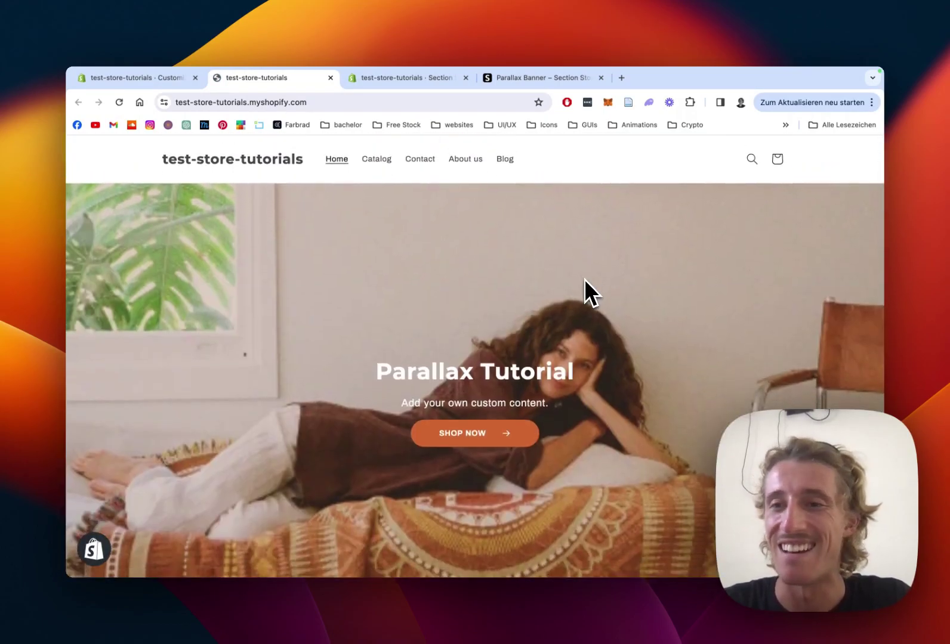